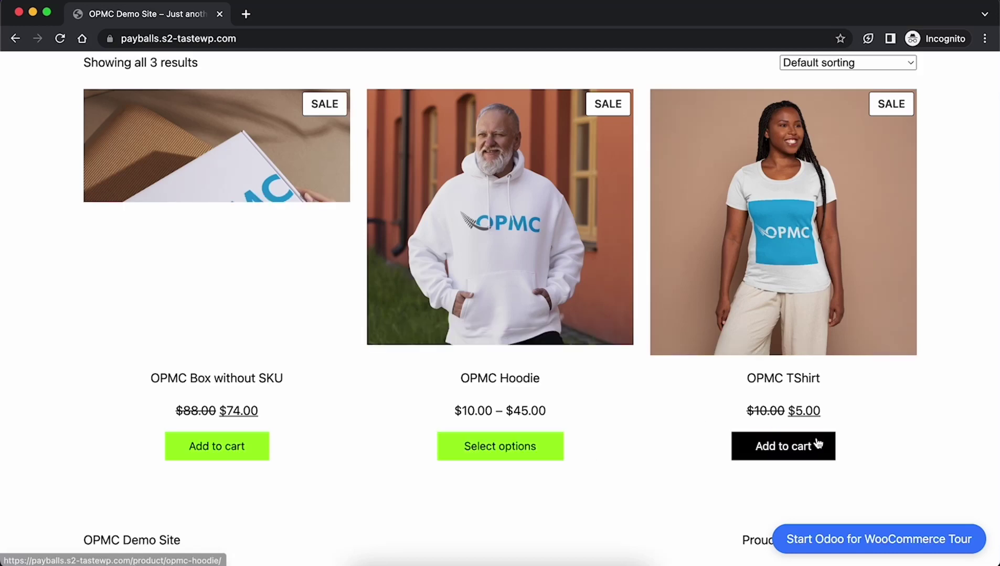
# Add one OPMC TShirt to the cart and proceed to checkout.
pyautogui.click(810, 451)
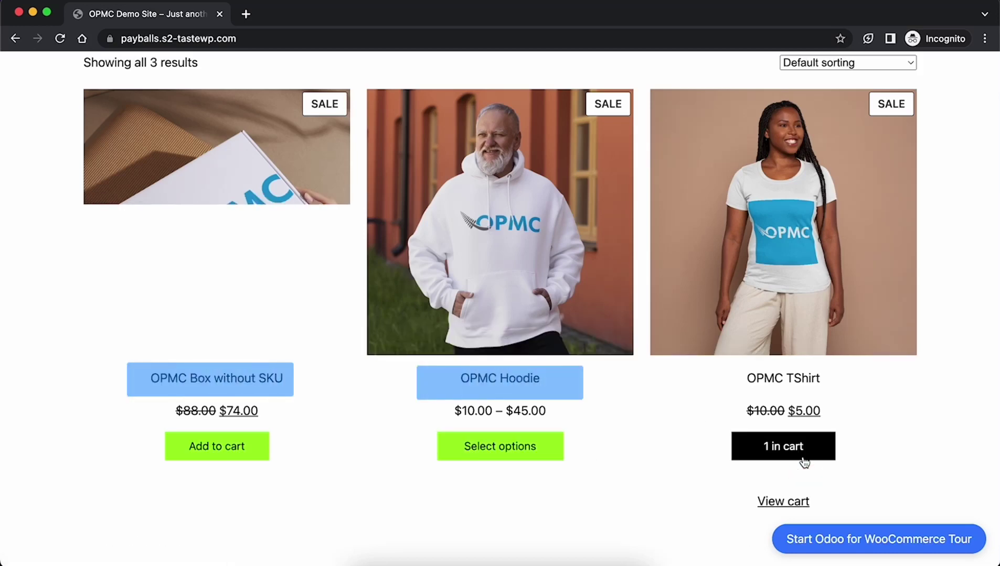
pyautogui.click(789, 503)
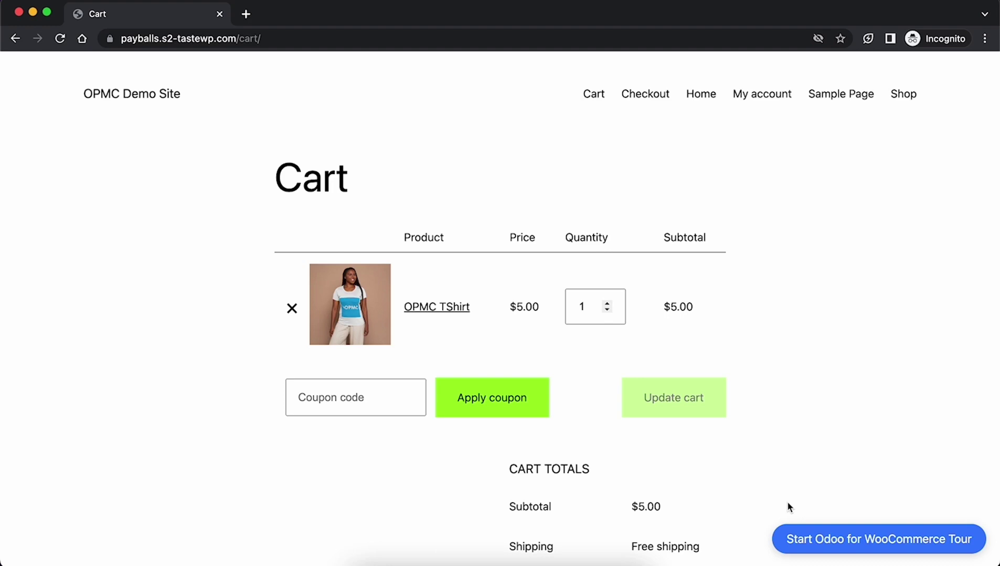
pyautogui.scroll(-5, 786, 502)
pyautogui.click(627, 461)
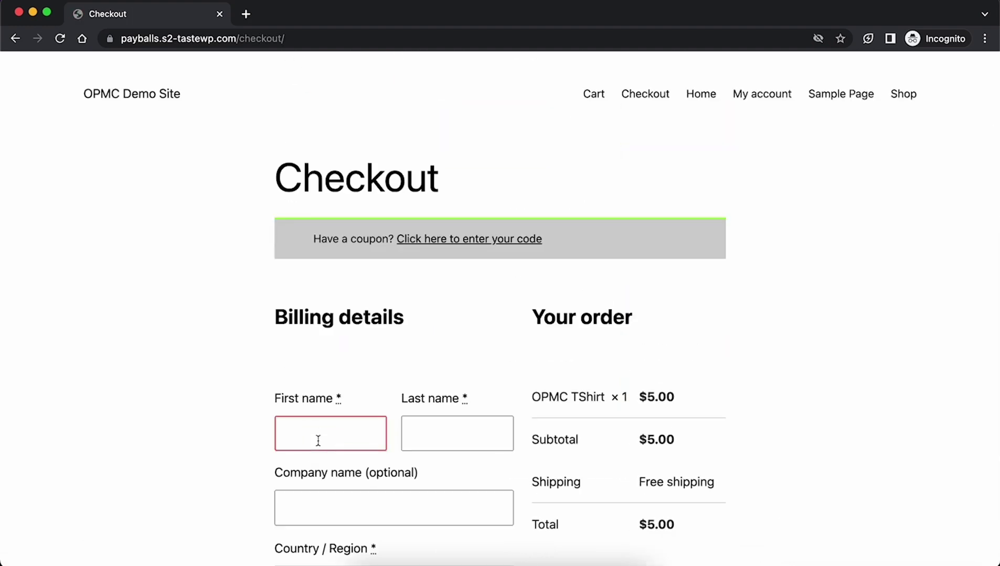
# Fill in the billing name, company 'Simple product S', street address, suburb, postcode and phone number.
pyautogui.write('OPMC')
pyautogui.press('Tab')
pyautogui.write('Support')
pyautogui.scroll(-5, 362, 224)
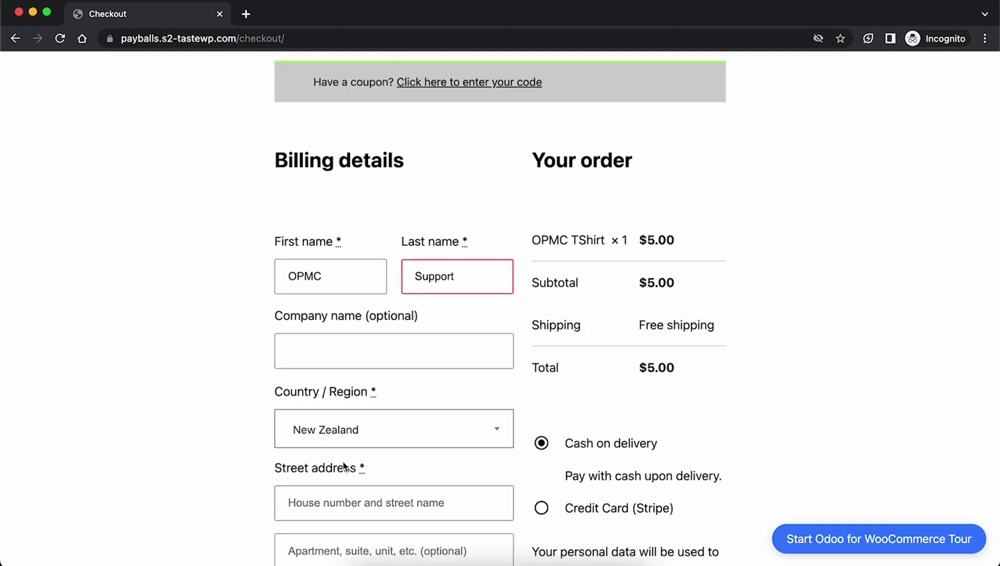
pyautogui.click(363, 224)
pyautogui.write('Simple product S')
pyautogui.press('Tab')
pyautogui.press('Tab')
pyautogui.press('Tab')
pyautogui.press('Tab')
pyautogui.write('Parnell')
pyautogui.press('Tab')
pyautogui.press('Tab')
pyautogui.write('0100')
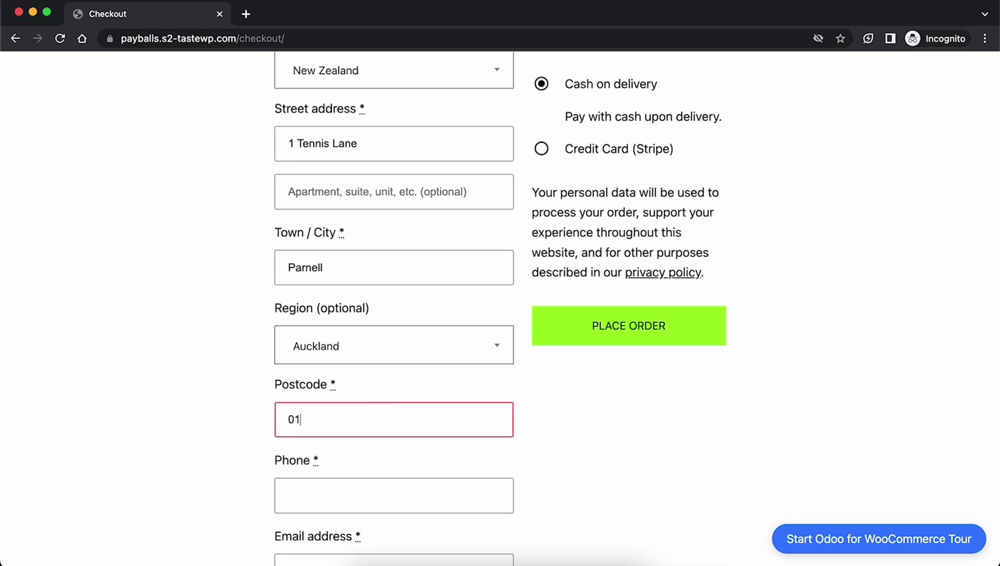
pyautogui.press('Tab')
# Enter the billing e-mail and Stripe test card details, then place the T-shirt order.
pyautogui.click(387, 411)
pyautogui.write('test@gmail.com')
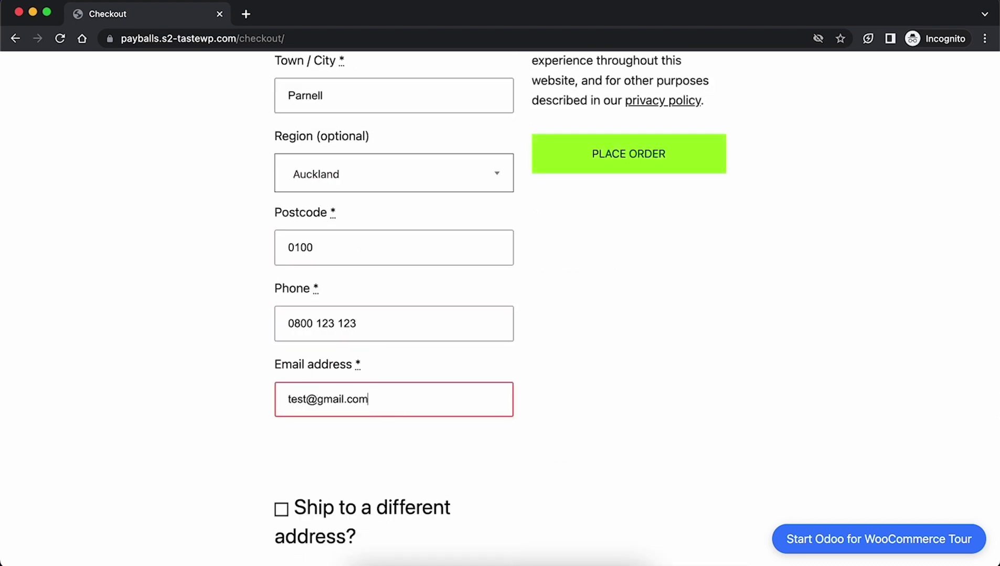
pyautogui.scroll(5, 387, 411)
pyautogui.click(629, 466)
pyautogui.write('42424242424242421234234')
pyautogui.click(625, 470)
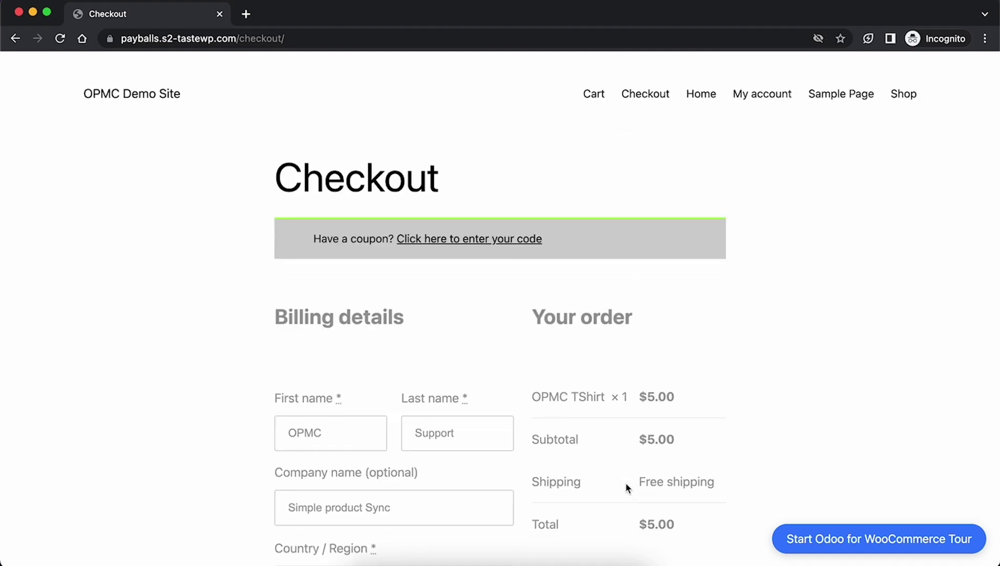
# Check order #205 in WooCommerce Orders, then open the synced Odoo sales order S00006.
pyautogui.scroll(-15, 880, 186)
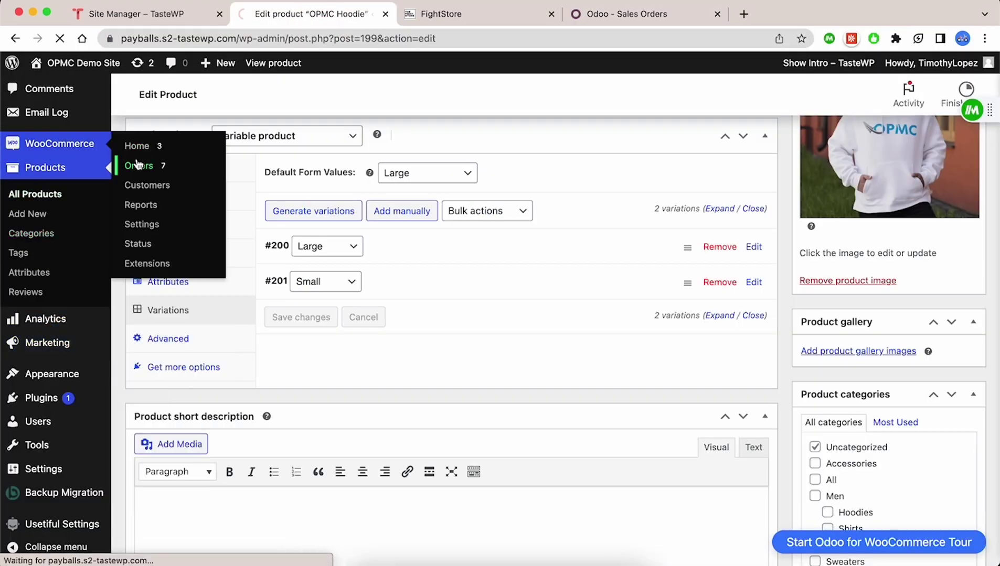
pyautogui.click(137, 164)
pyautogui.click(221, 262)
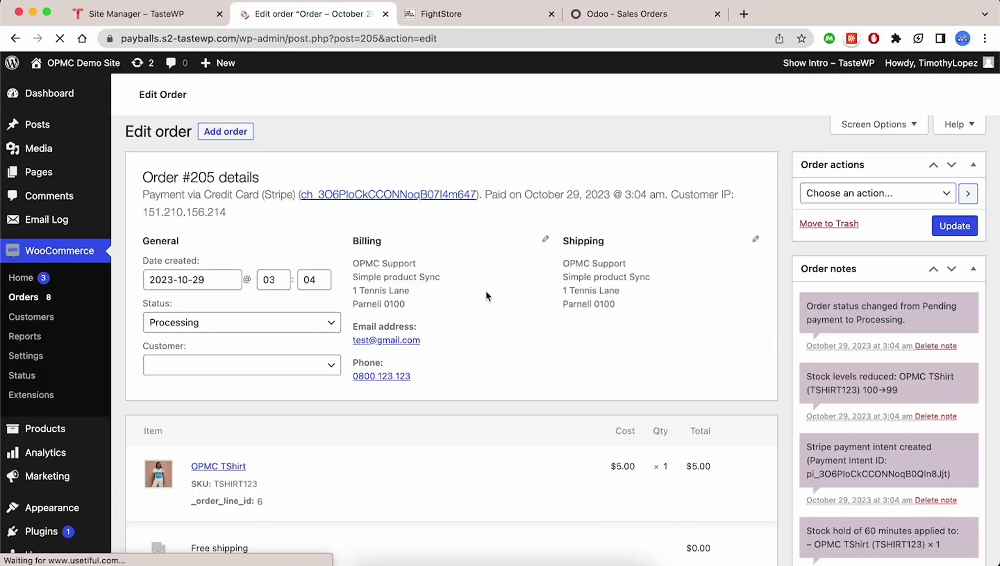
pyautogui.scroll(-4, 485, 296)
pyautogui.click(640, 14)
pyautogui.click(91, 67)
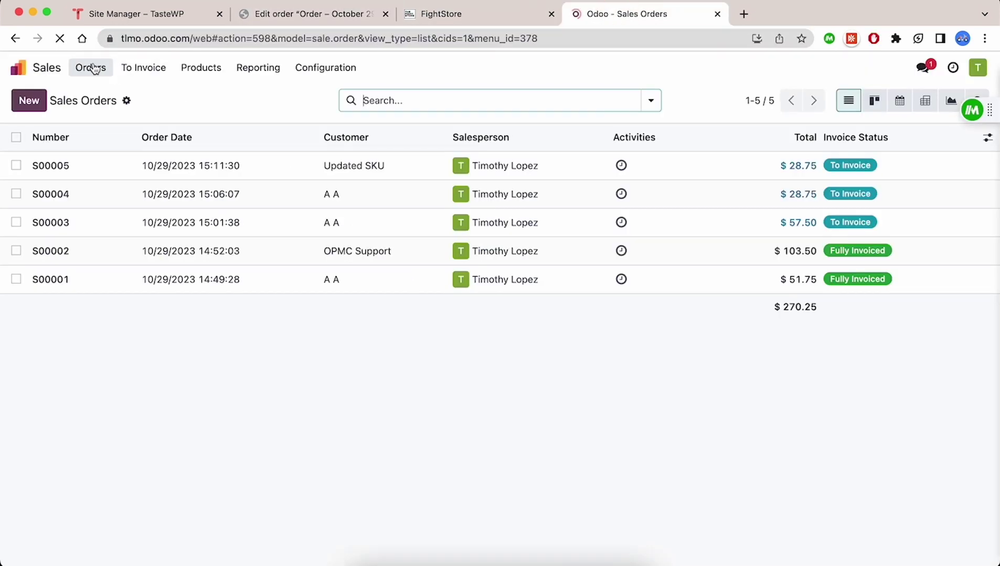
pyautogui.click(207, 163)
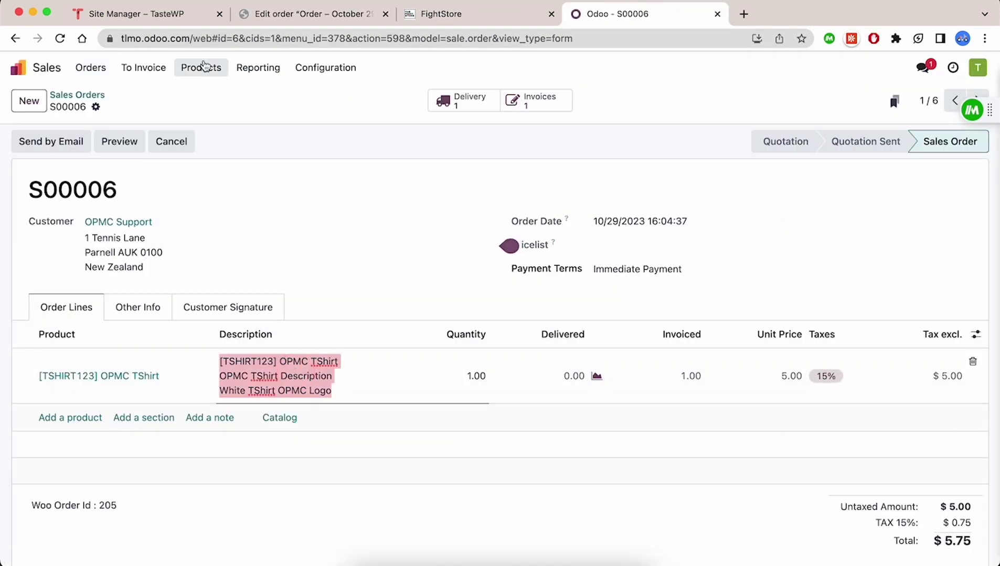
# Open the OPMC Hoodie product page and add size Large to the cart.
pyautogui.click(201, 67)
pyautogui.click(207, 95)
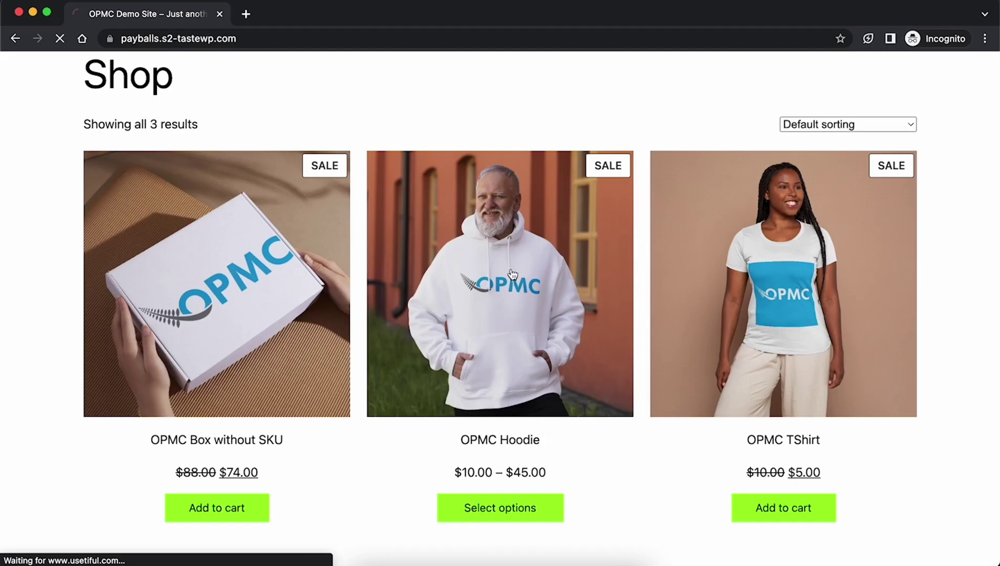
pyautogui.click(512, 279)
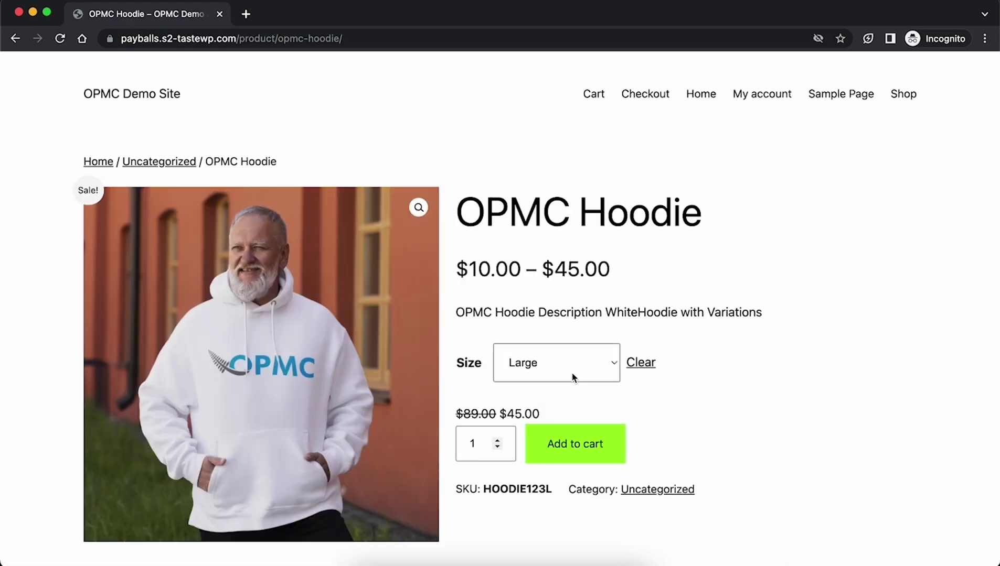
pyautogui.click(572, 374)
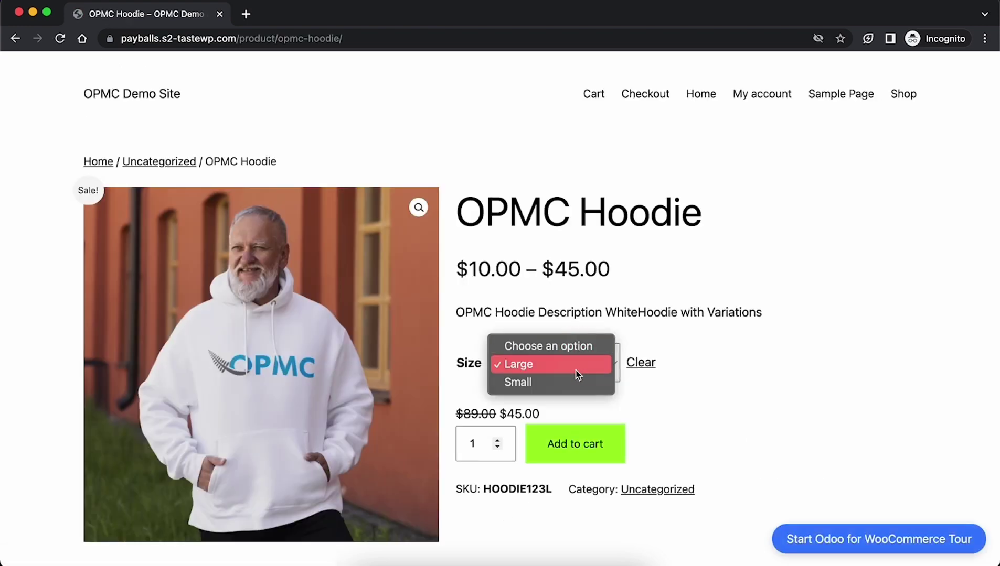
pyautogui.click(577, 364)
pyautogui.click(594, 463)
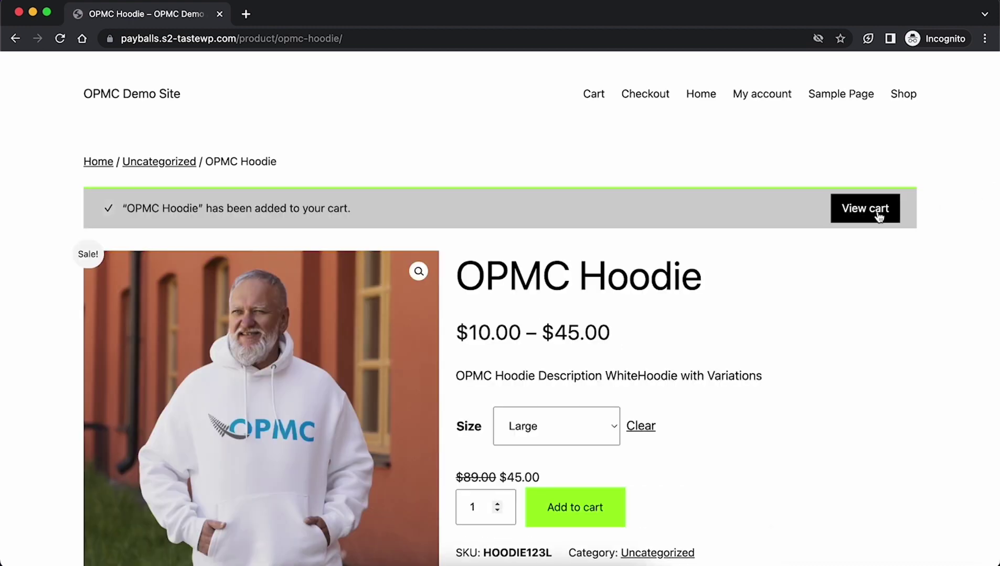
# Go through the cart to checkout and place the Large hoodie order by credit card.
pyautogui.click(878, 214)
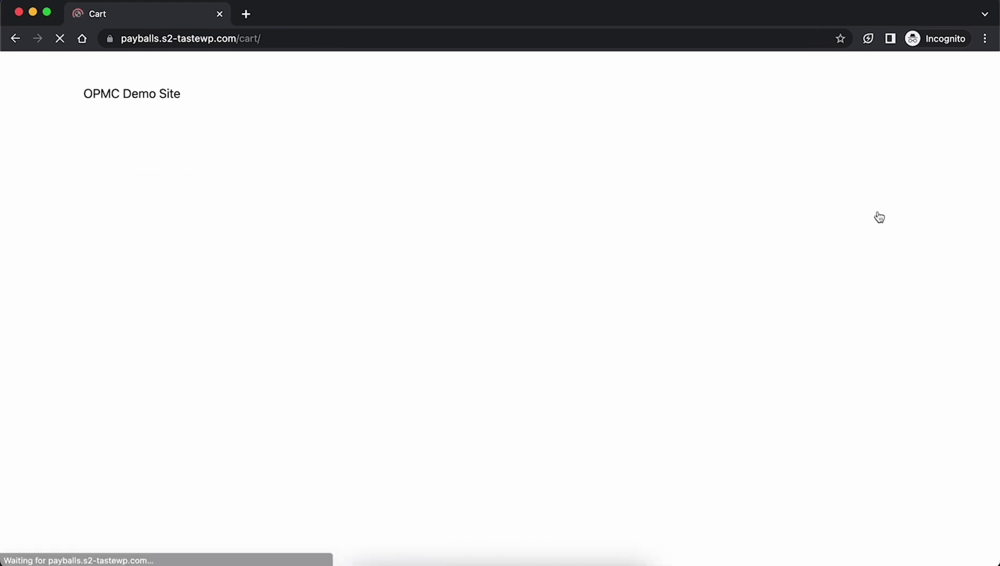
pyautogui.scroll(-4, 701, 466)
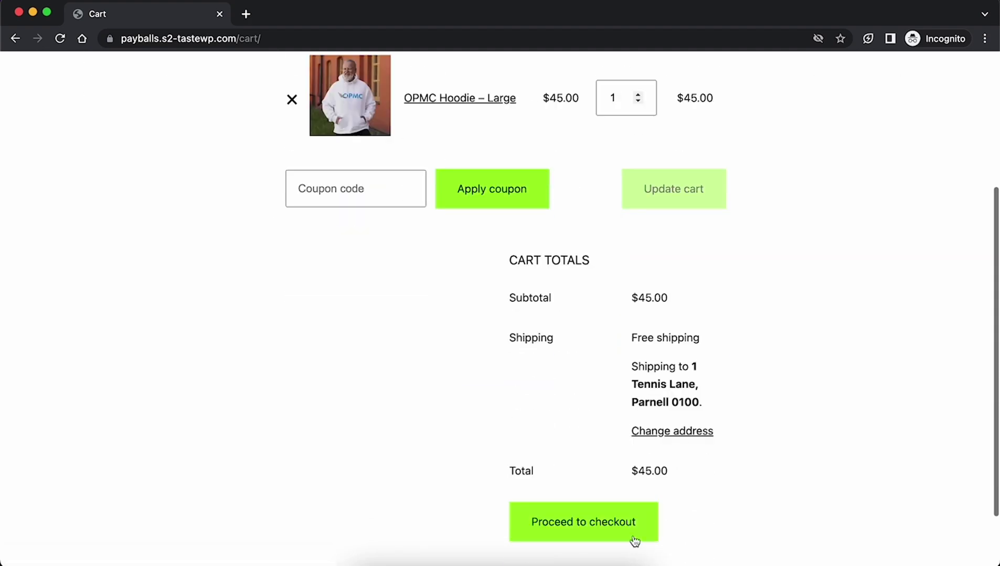
pyautogui.click(633, 539)
pyautogui.scroll(-5, 567, 387)
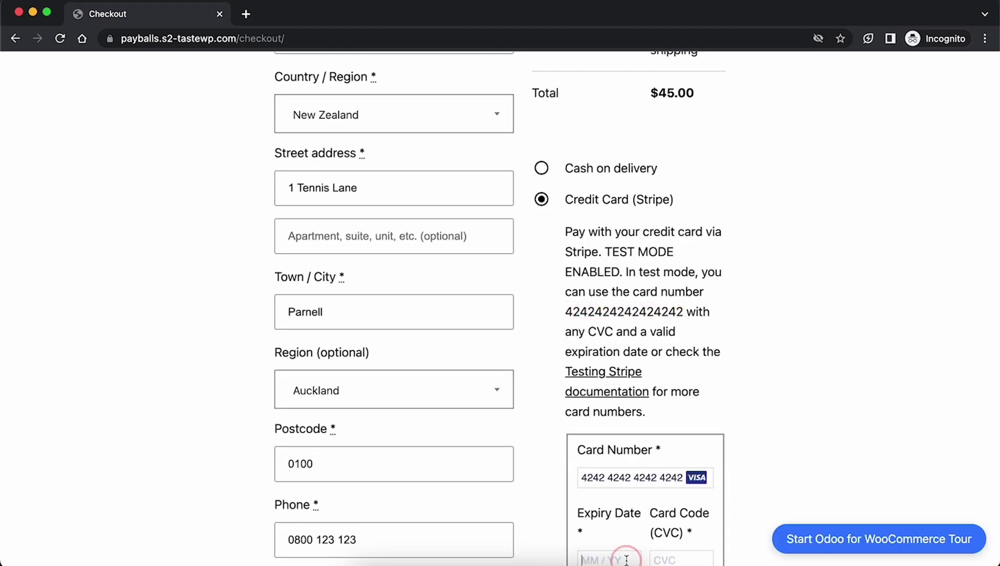
pyautogui.scroll(10, 404, 210)
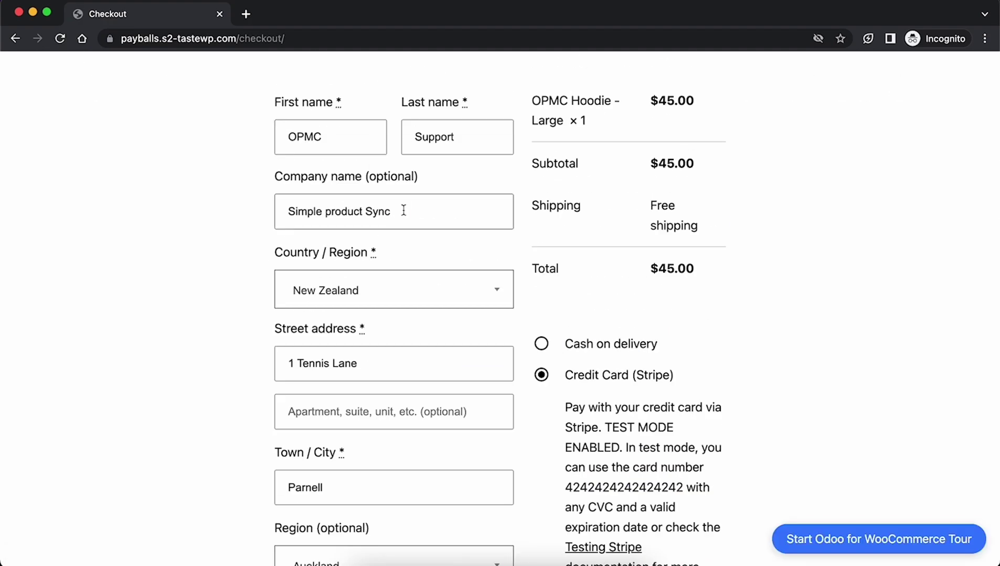
pyautogui.scroll(-12, 667, 490)
pyautogui.click(667, 489)
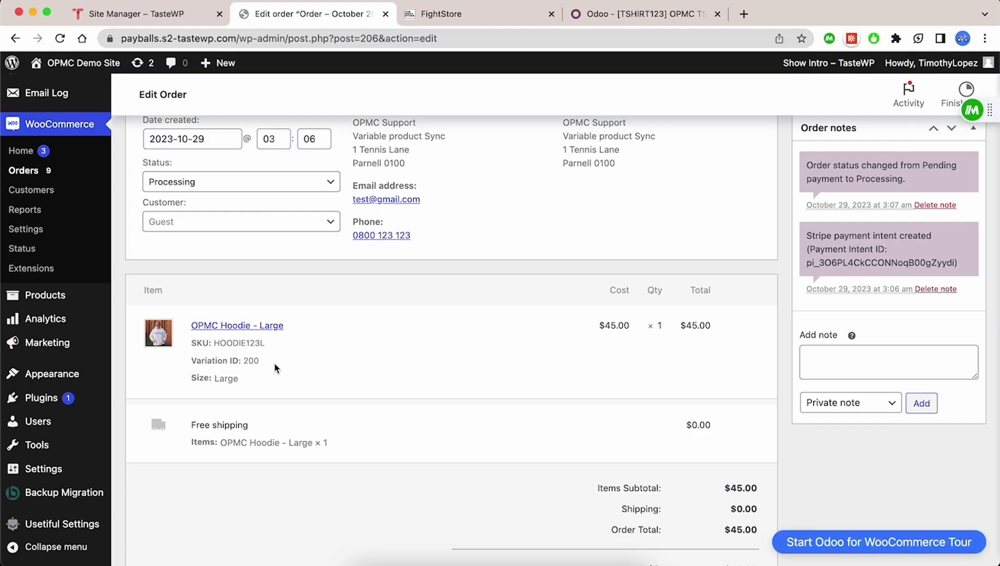
# Review order #206 for the Large hoodie (SKU HOODIE123L), then open Odoo's Orders menu.
pyautogui.scroll(3, 539, 303)
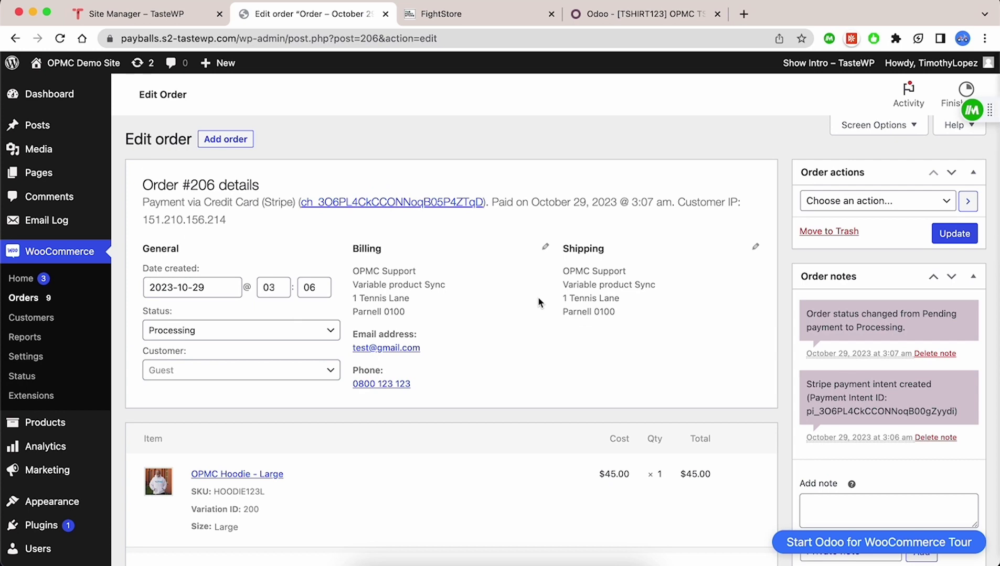
pyautogui.click(645, 14)
pyautogui.click(90, 67)
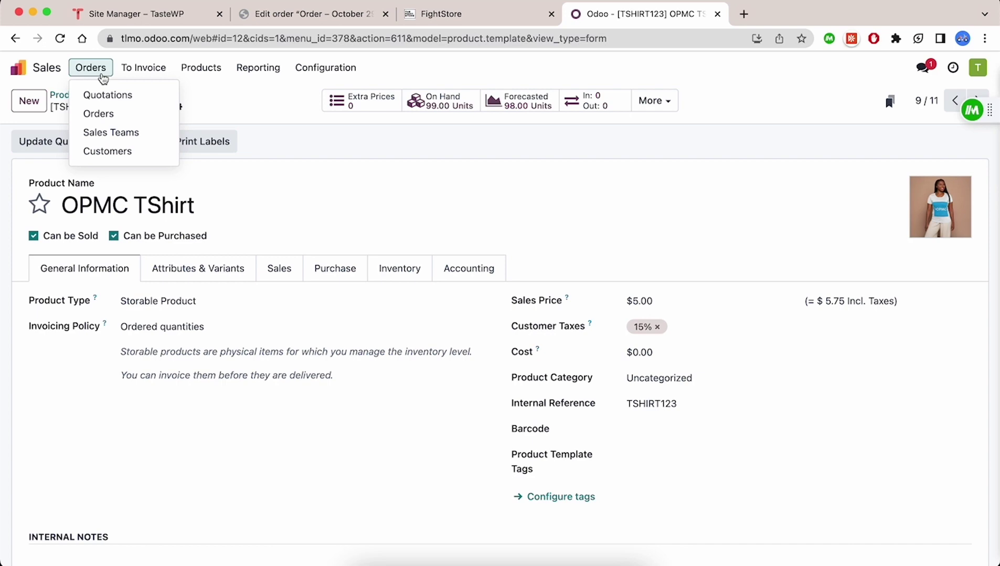
# Open Odoo sales order S00007 and select its Woo Order Id 206, noting it has no lines.
pyautogui.click(103, 110)
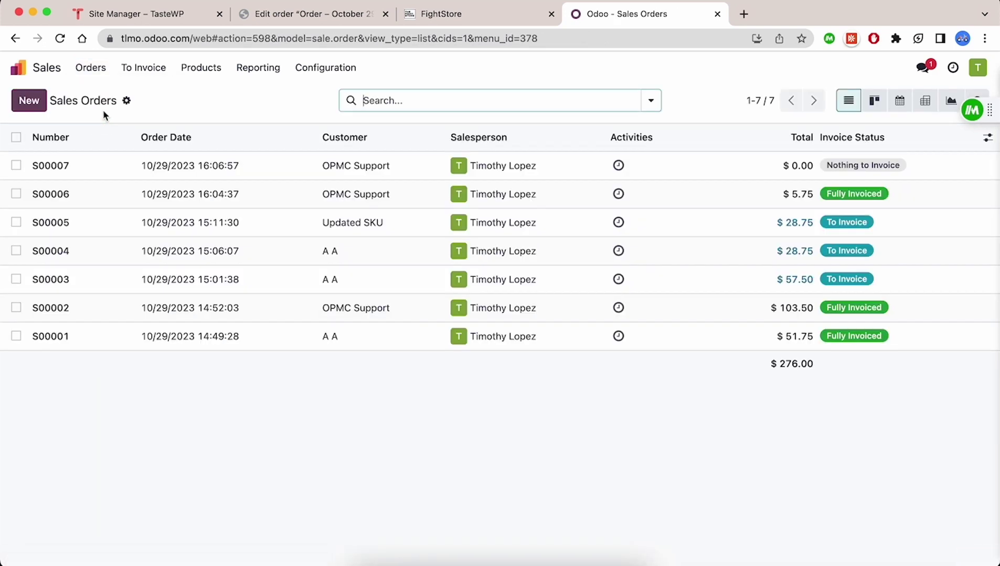
pyautogui.click(281, 172)
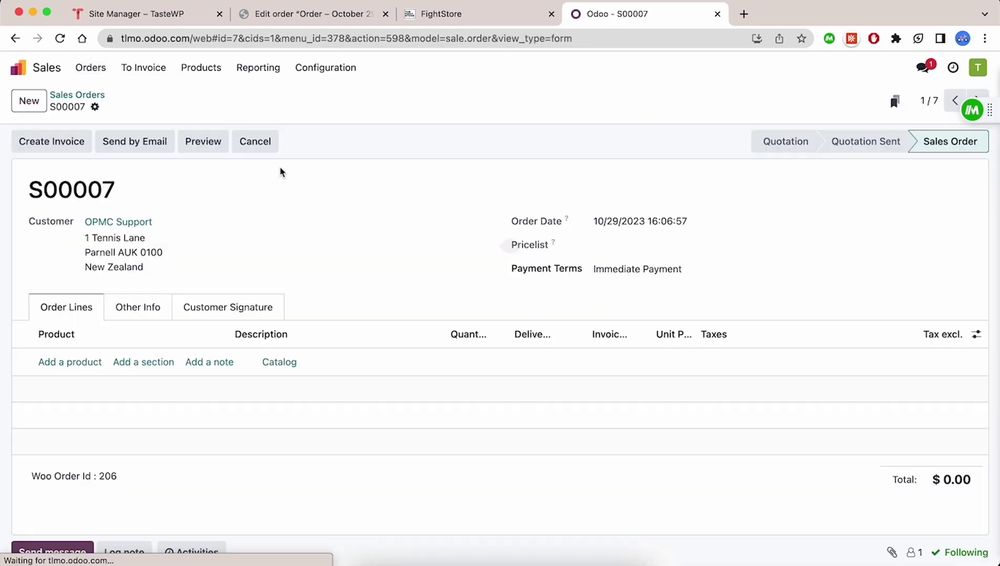
pyautogui.scroll(-3, 292, 216)
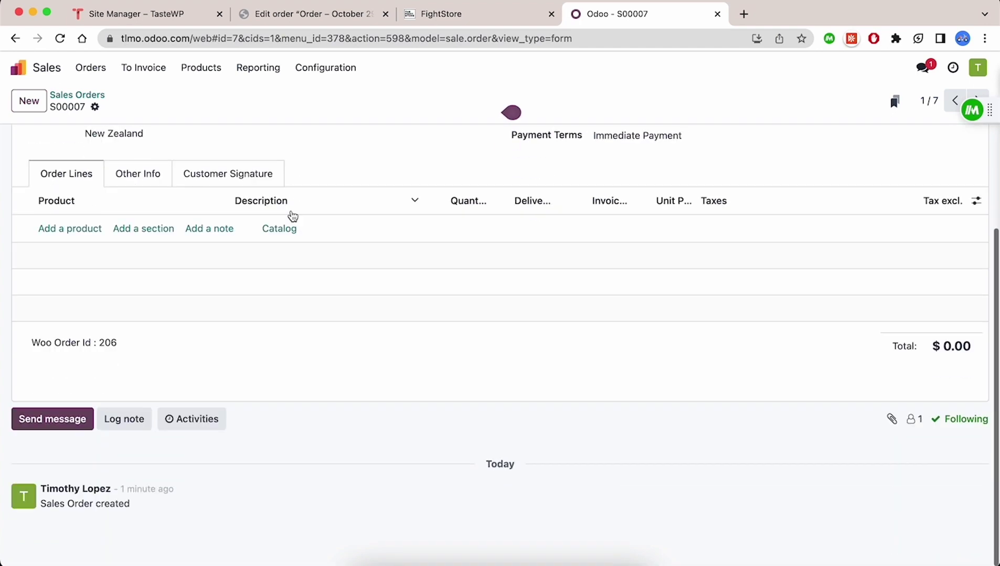
pyautogui.scroll(3, 292, 216)
pyautogui.moveTo(83, 476); pyautogui.dragTo(145, 476)
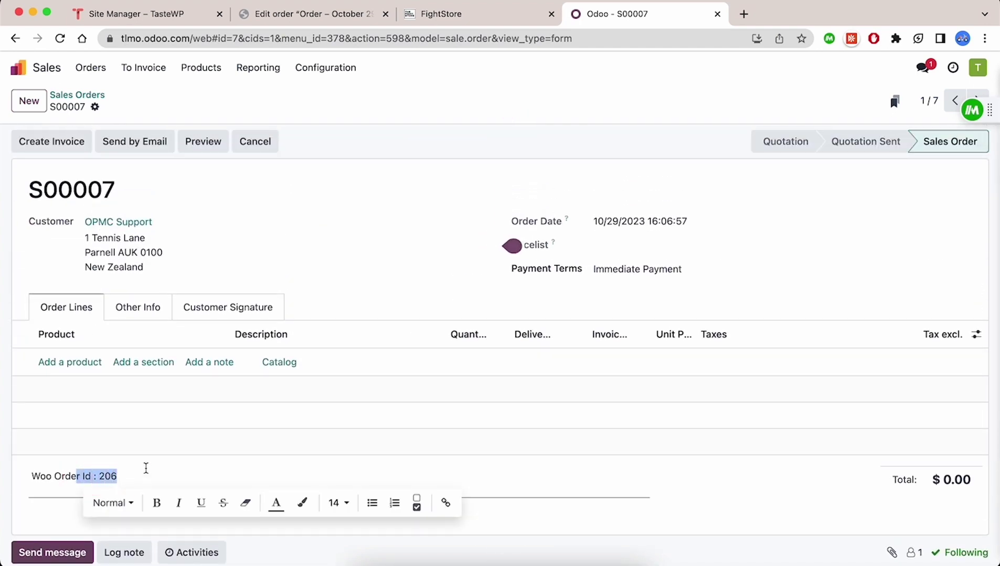
# Scroll through WooCommerce order #206 to compare it with S00007.
pyautogui.click(315, 14)
pyautogui.scroll(-2, 282, 485)
pyautogui.scroll(2, 282, 483)
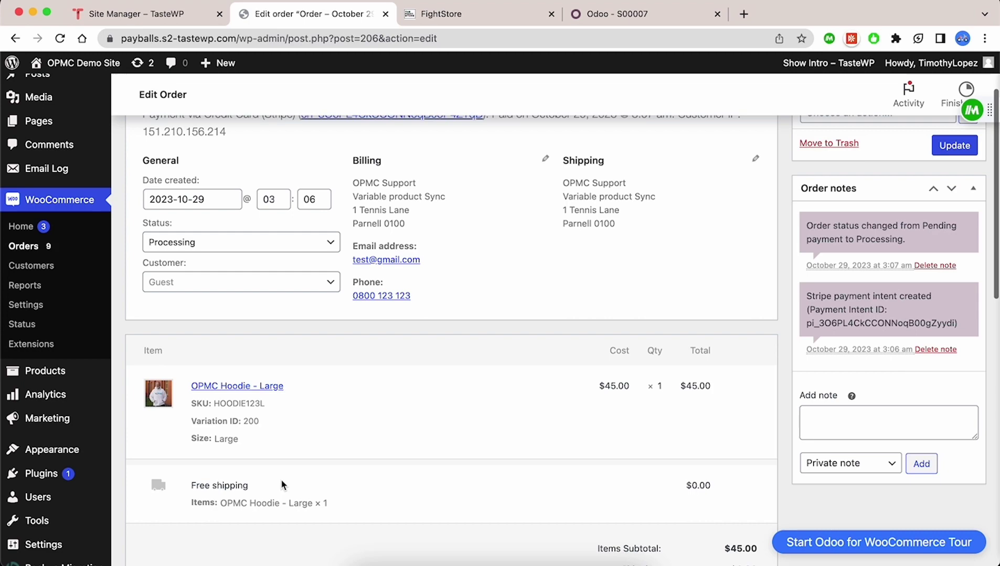
pyautogui.scroll(-4, 319, 417)
pyautogui.scroll(-5, 319, 417)
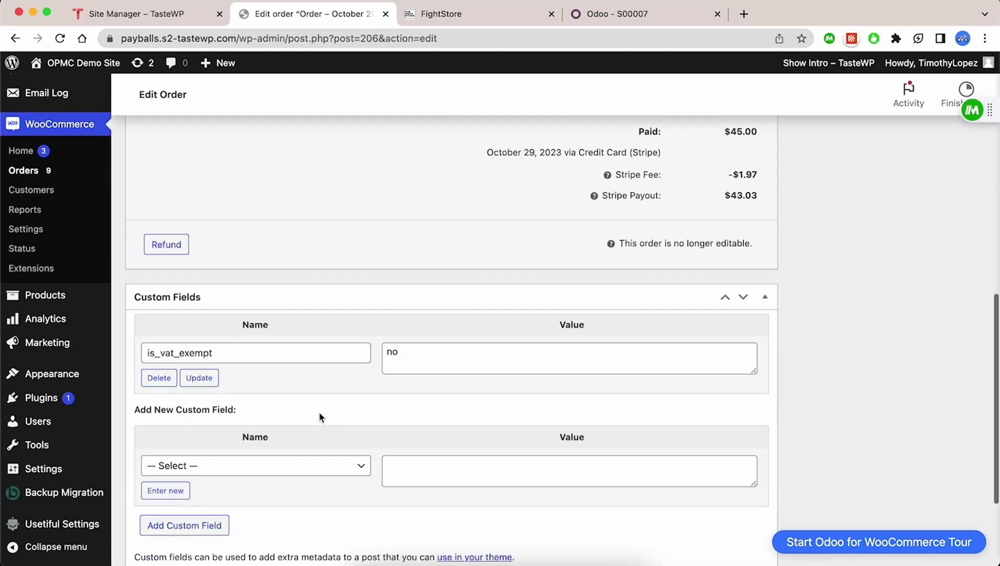
pyautogui.scroll(6, 321, 435)
pyautogui.scroll(4, 259, 282)
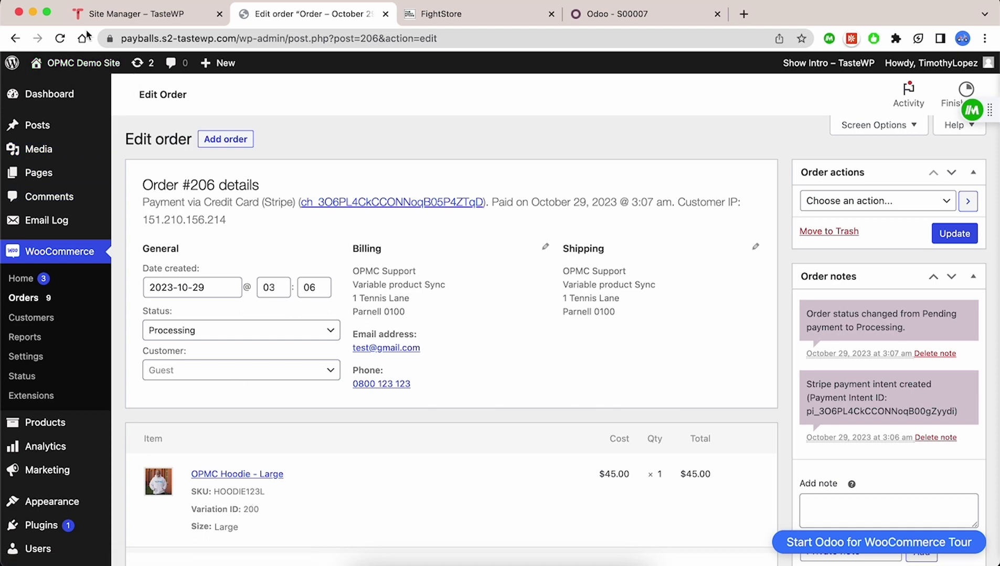
# From the shop, add a Small OPMC Hoodie ($10.00) to the cart and proceed to checkout.
pyautogui.click(902, 94)
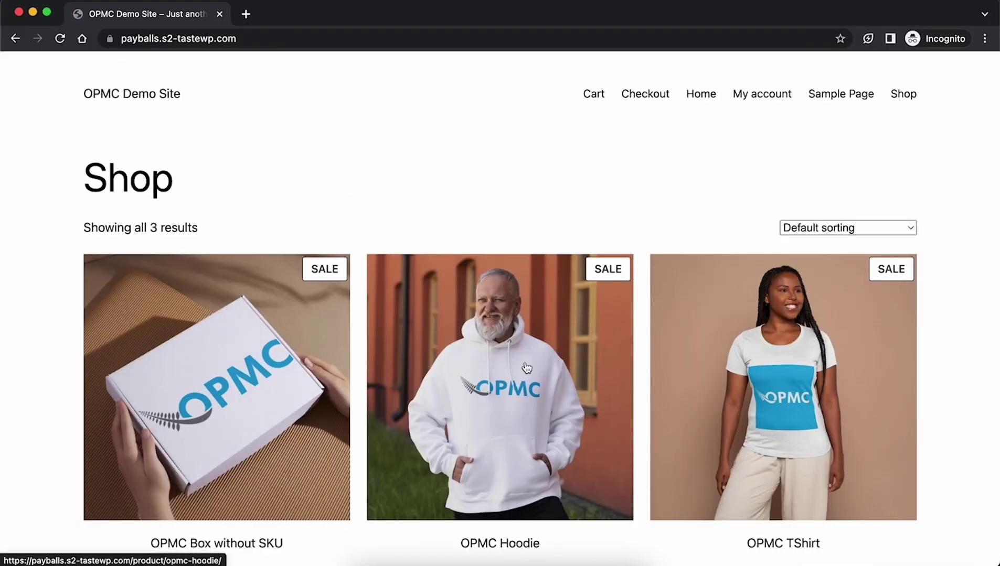
pyautogui.scroll(-3, 522, 367)
pyautogui.click(518, 455)
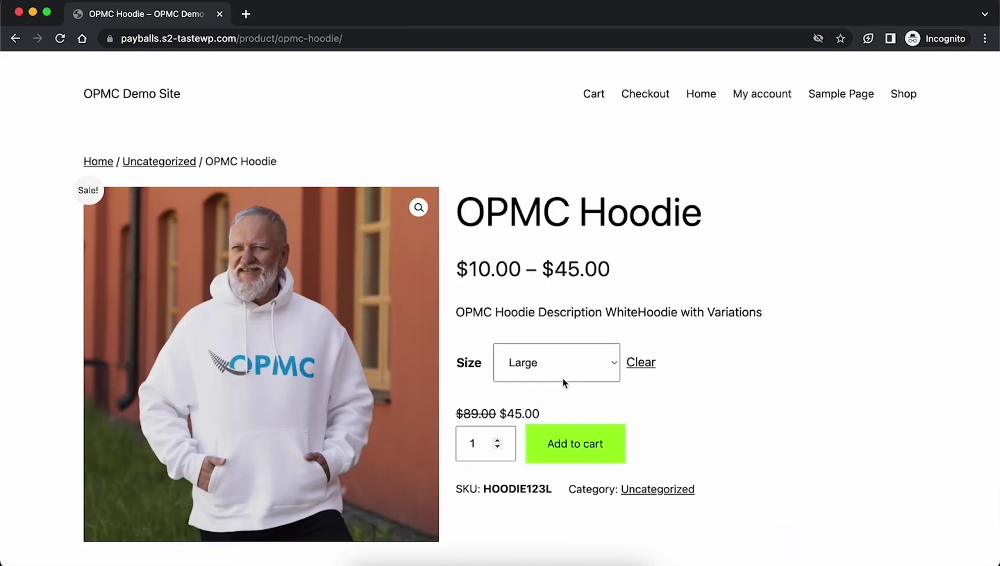
pyautogui.click(562, 377)
pyautogui.click(573, 381)
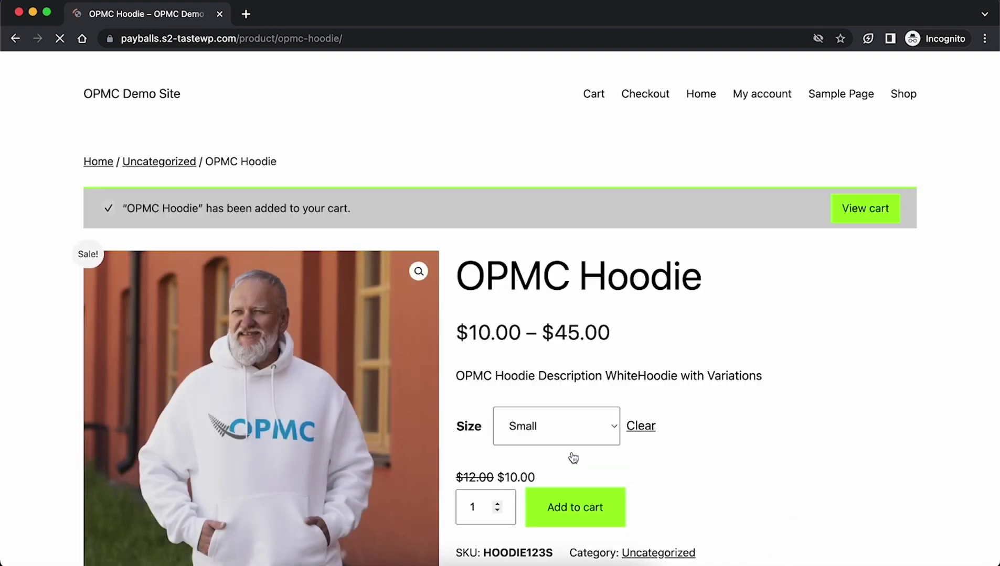
pyautogui.click(863, 216)
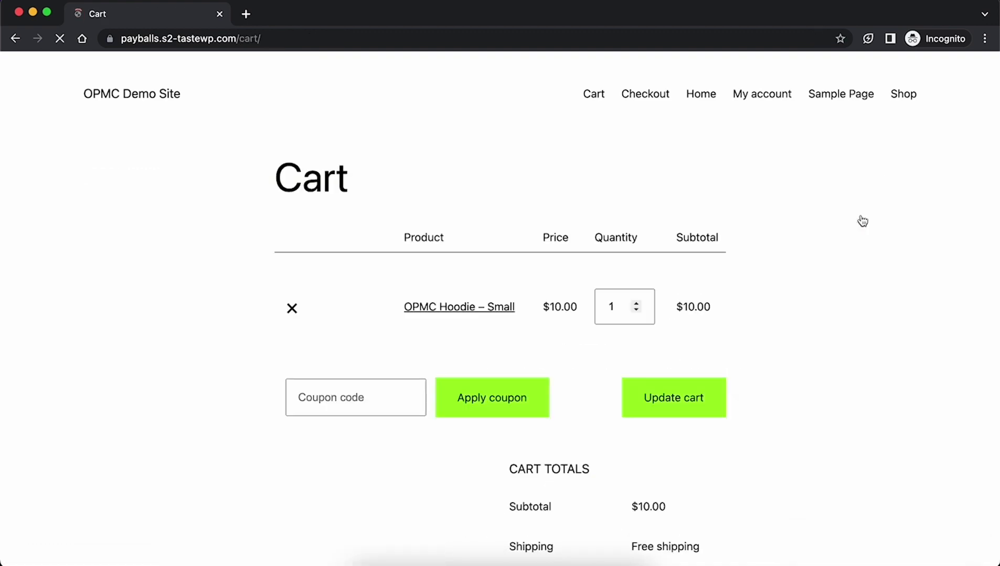
pyautogui.scroll(-3, 718, 402)
pyautogui.scroll(-3, 717, 402)
pyautogui.click(587, 446)
# Change the house number in the street address and edit the billing e-mail.
pyautogui.scroll(-6, 587, 446)
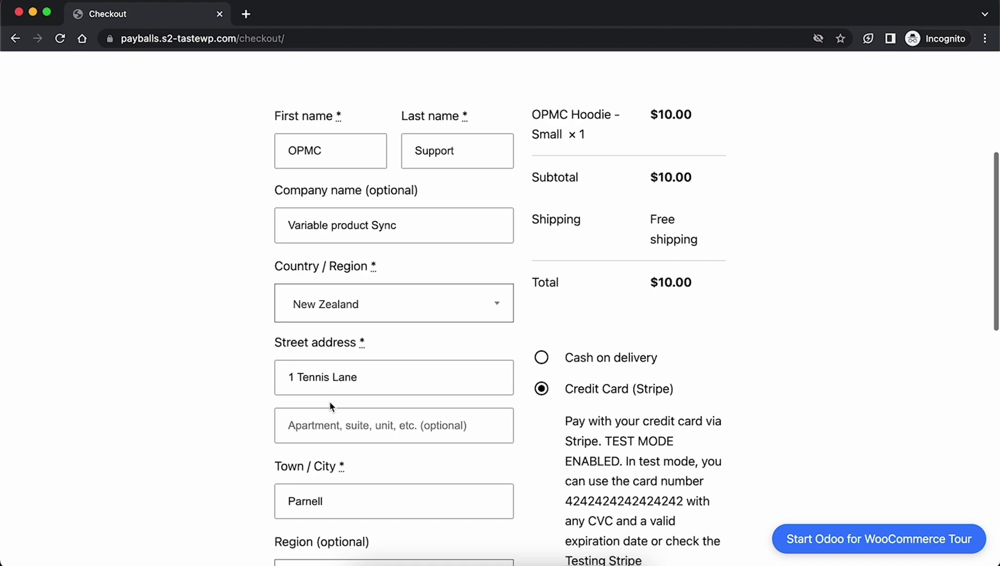
pyautogui.click(293, 283)
pyautogui.press('BackSpace')
pyautogui.write('2')
pyautogui.scroll(-8, 374, 283)
pyautogui.click(310, 308)
pyautogui.write('2')
# Enter the Stripe test card number and security code, place the order, and open order #207.
pyautogui.scroll(3, 656, 367)
pyautogui.click(630, 332)
pyautogui.write('4242424242424242')
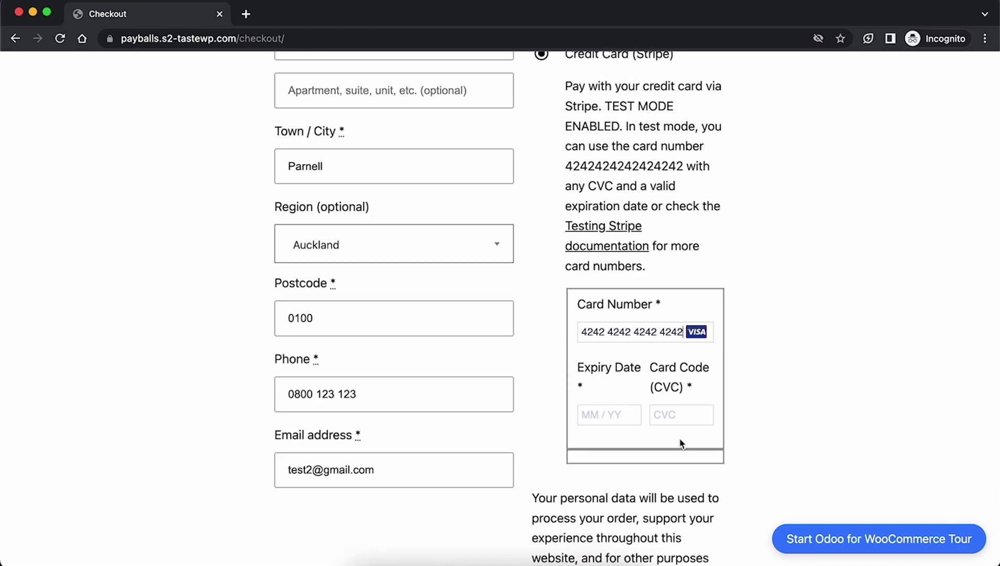
pyautogui.write('1243')
pyautogui.click(684, 417)
pyautogui.write('123')
pyautogui.scroll(-3, 655, 420)
pyautogui.click(653, 491)
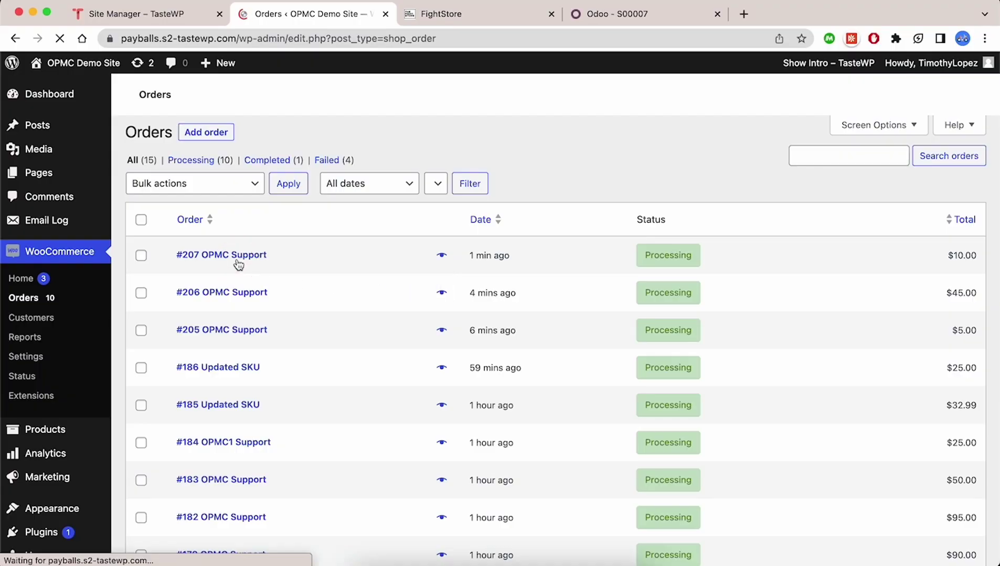
pyautogui.click(239, 262)
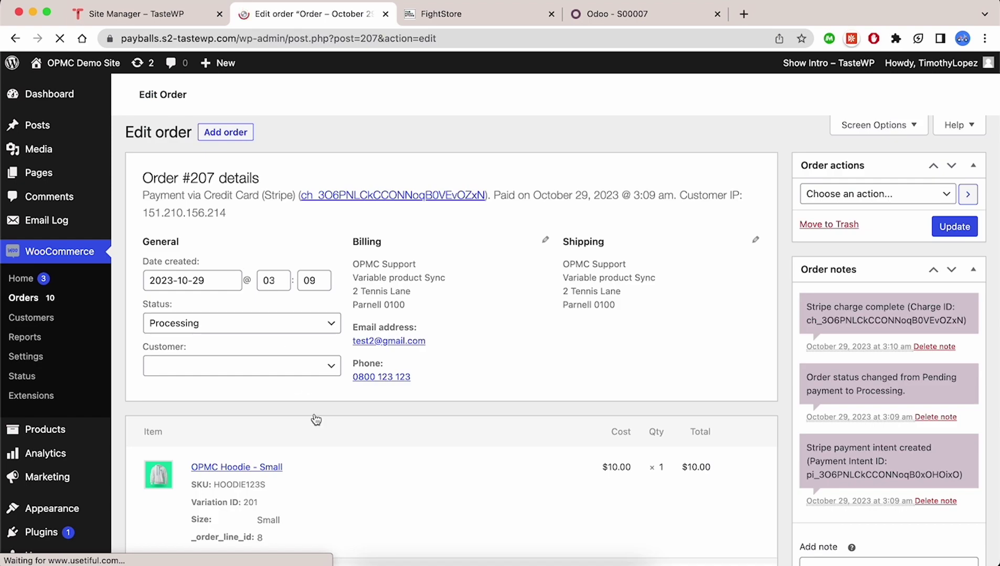
pyautogui.press('super+4')
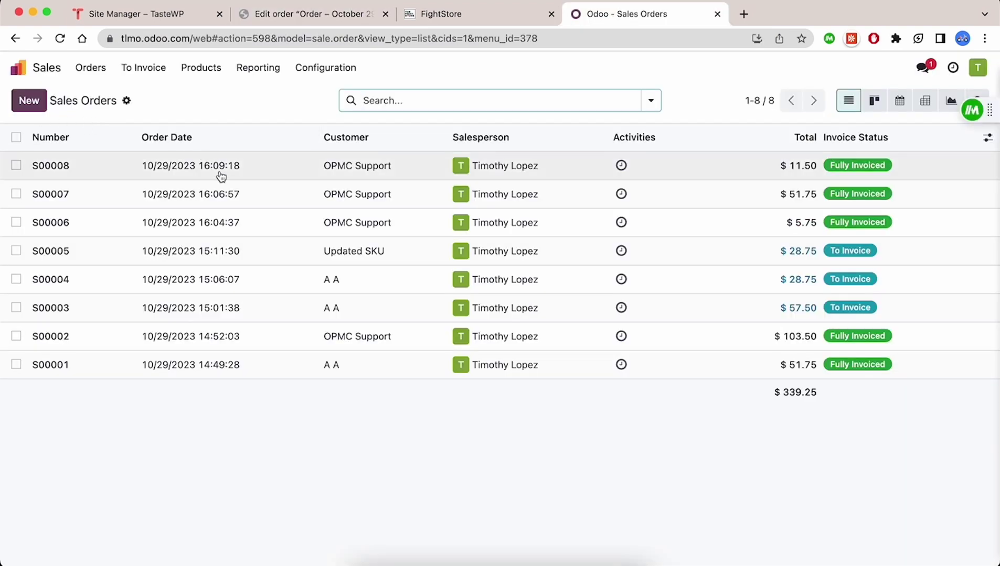
# Open S00008 to verify the Small OPMC Hoodie line (HOODIE123S) and Woo Order Id 207.
pyautogui.click(221, 173)
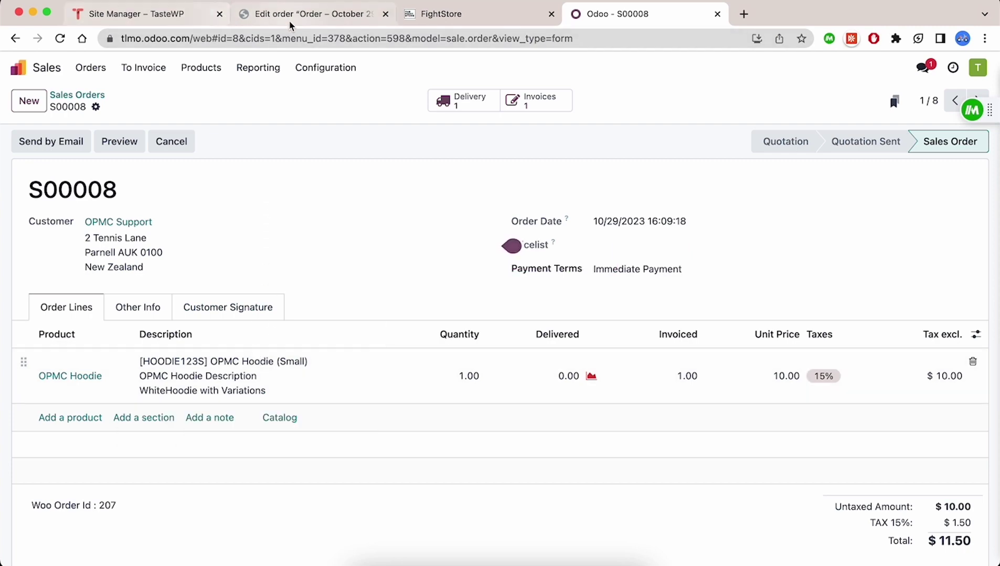
pyautogui.click(241, 15)
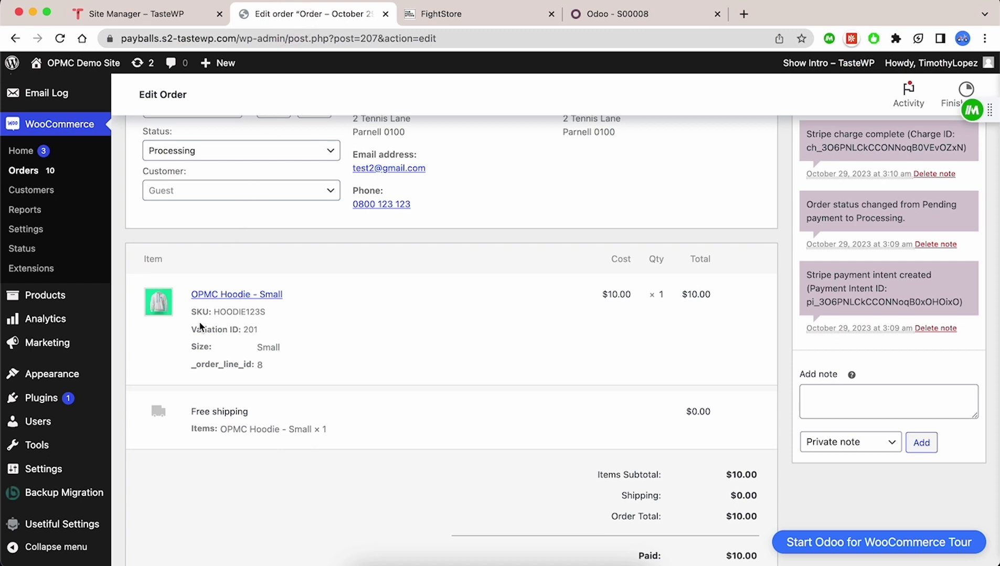
# From the storefront shop page, add OPMC Box without SKU to the cart twice and open the cart.
pyautogui.click(105, 62)
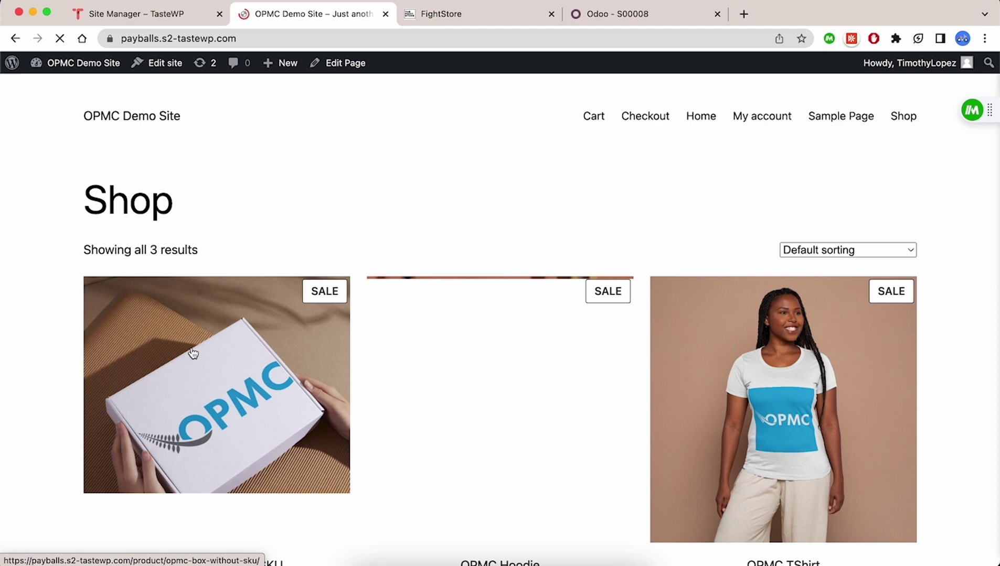
pyautogui.scroll(-5, 169, 282)
pyautogui.click(203, 508)
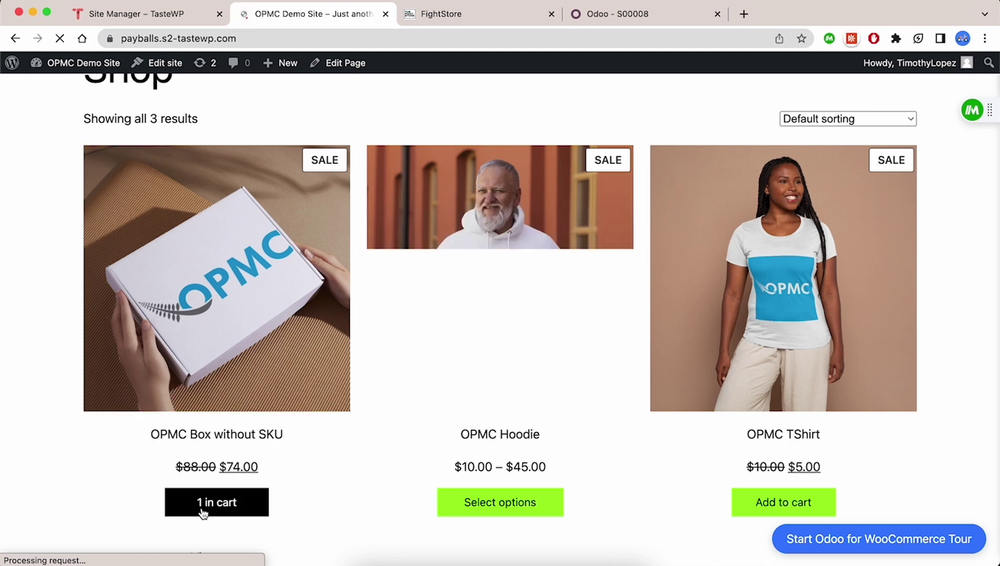
pyautogui.click(203, 513)
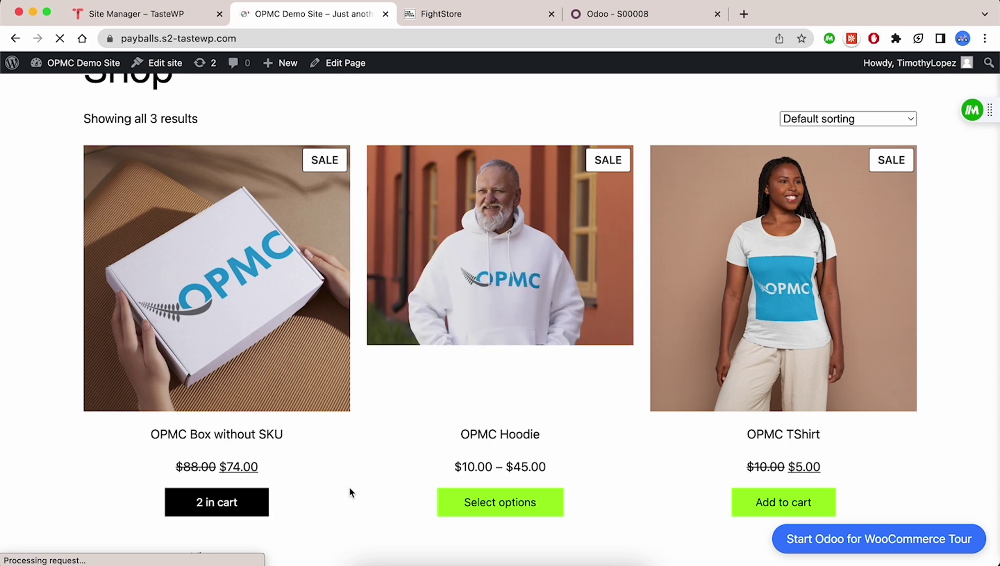
pyautogui.scroll(5, 428, 384)
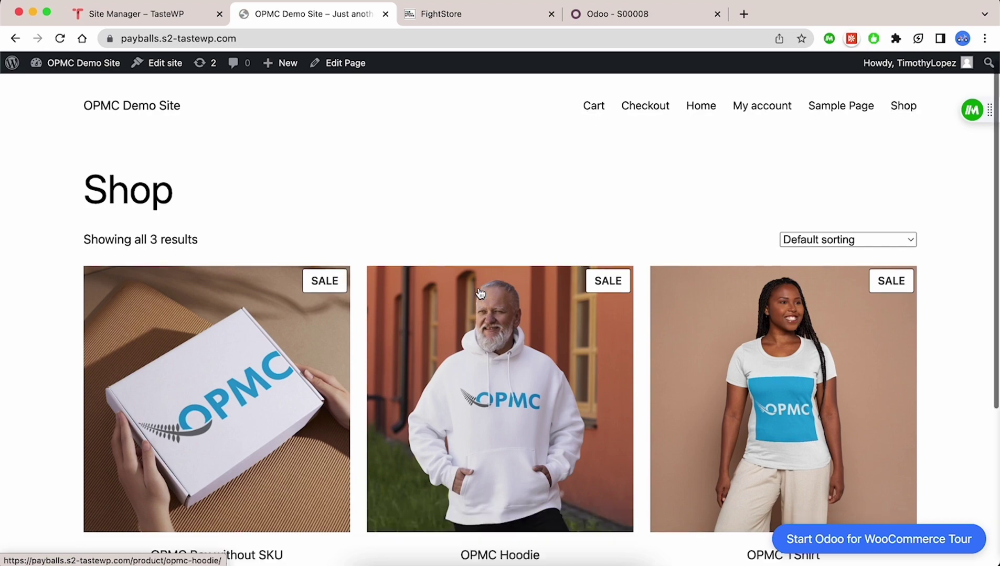
pyautogui.scroll(-5, 225, 422)
pyautogui.click(215, 444)
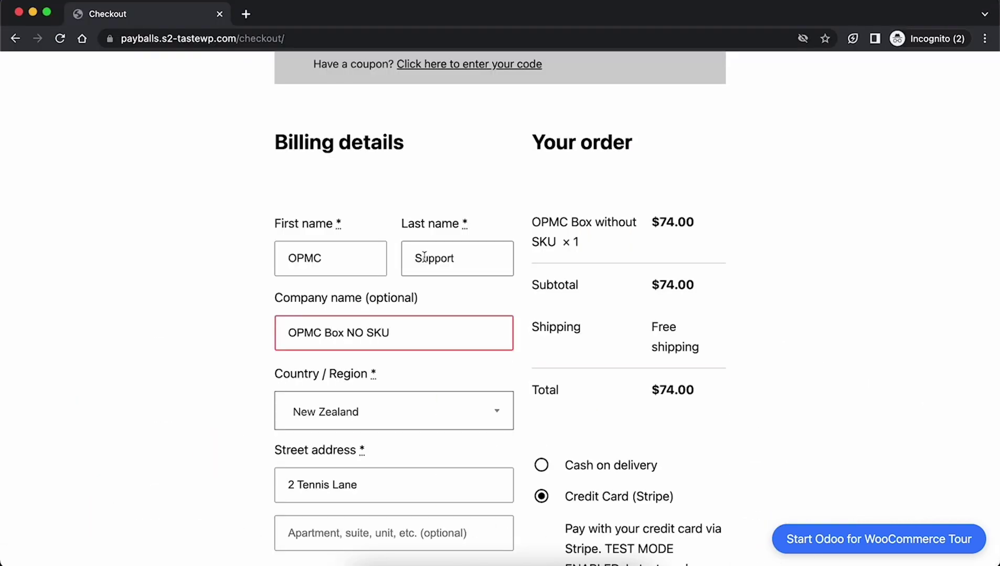
# Update the billing last name and e-mail for the box order.
pyautogui.doubleClick(425, 258)
pyautogui.write('Box')
pyautogui.scroll(-6, 262, 460)
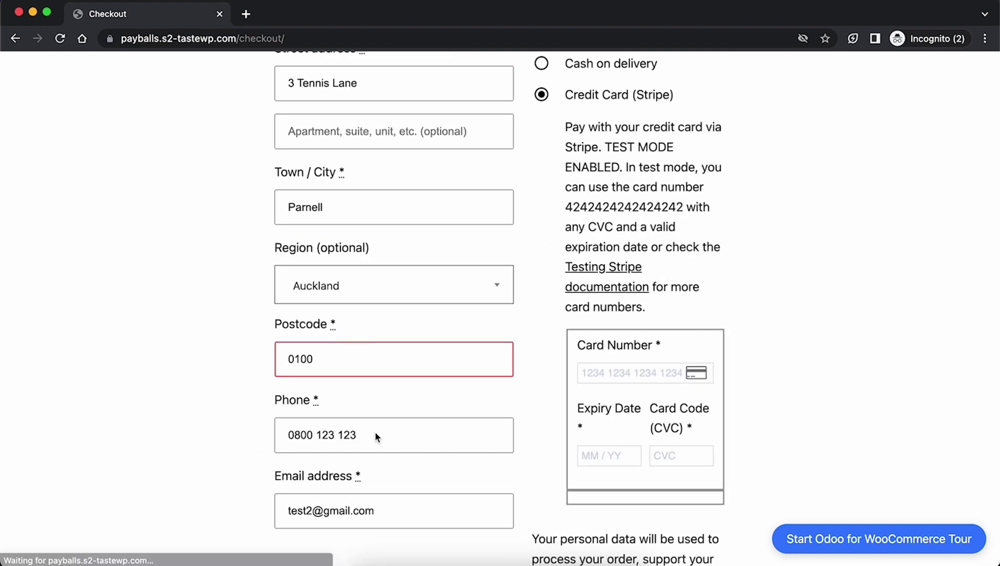
pyautogui.scroll(-2, 375, 437)
pyautogui.click(321, 413)
pyautogui.write('box')
# Enter the Stripe test card details, place the box order, and load the WordPress admin dashboard.
pyautogui.scroll(-1, 524, 367)
pyautogui.click(625, 215)
pyautogui.write('4242')
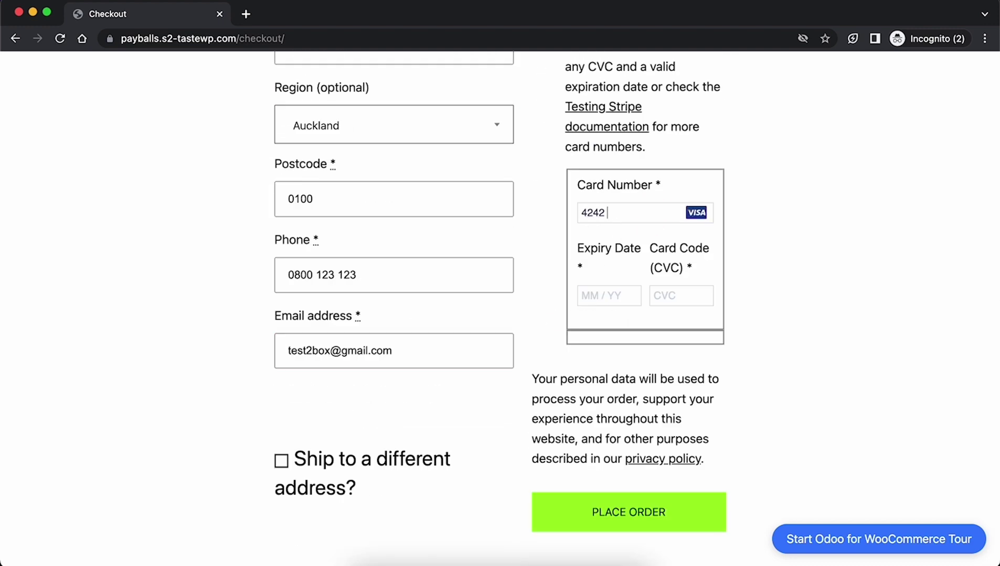
pyautogui.write('123')
pyautogui.click(670, 531)
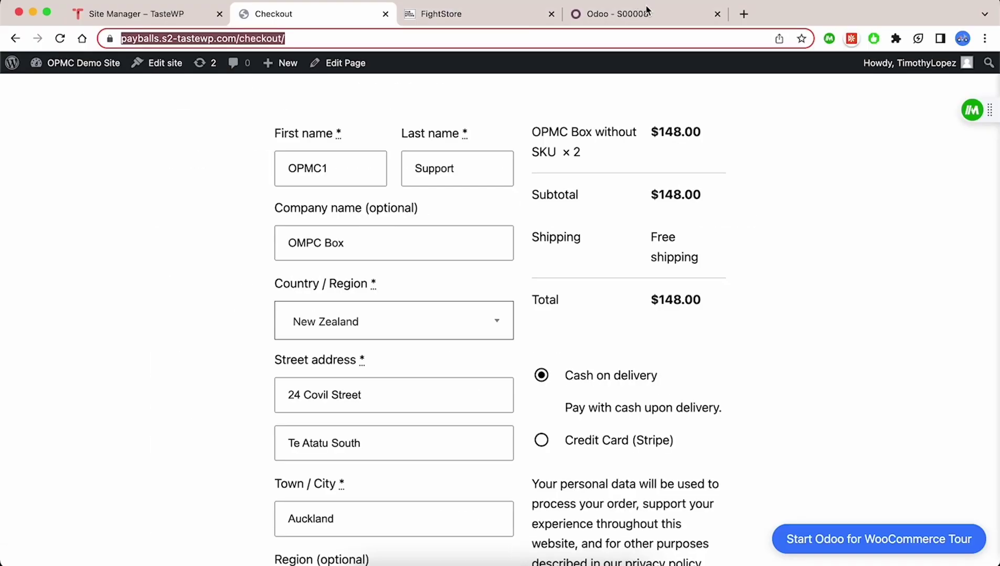
pyautogui.press('Return')
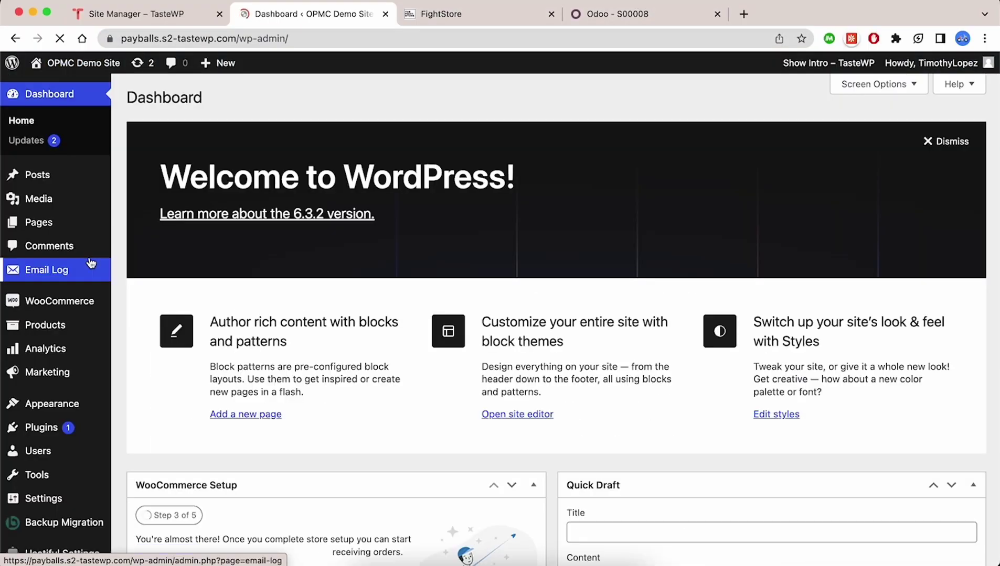
# Open order #208 for the OPMC Box from WooCommerce Orders, then return to Odoo's S00008.
pyautogui.moveTo(58, 301)
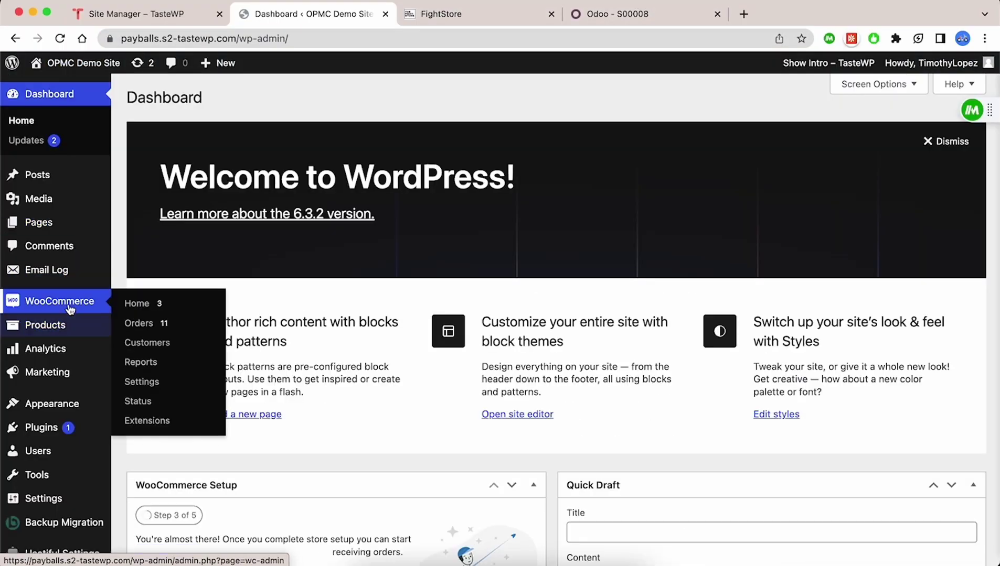
pyautogui.click(170, 324)
pyautogui.click(226, 260)
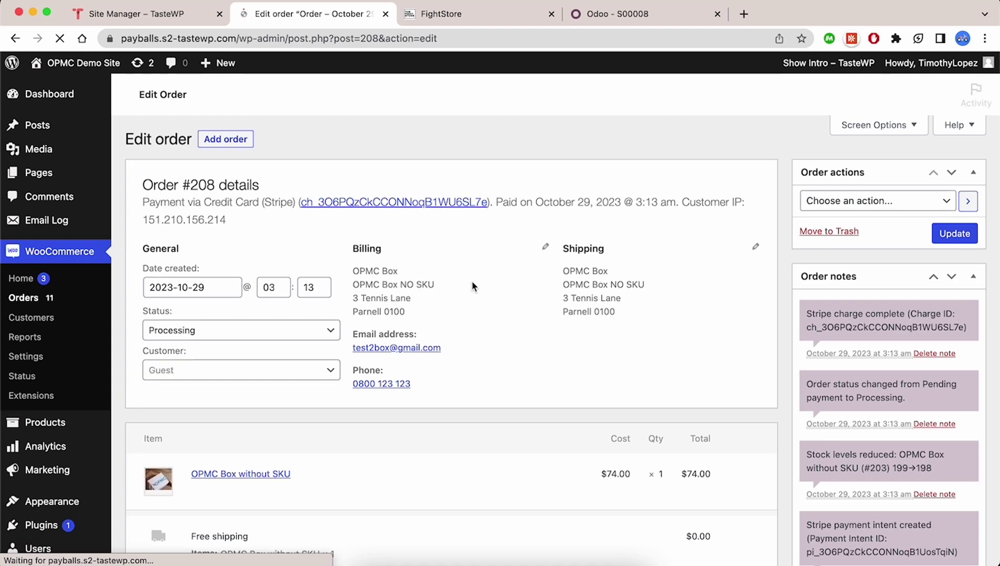
pyautogui.click(634, 14)
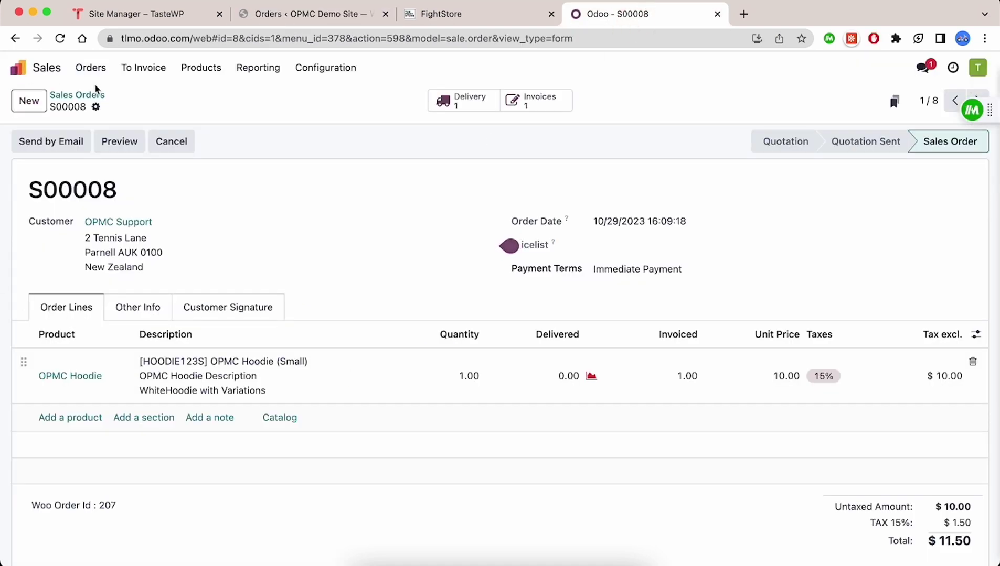
# Review Odoo's full sales order list, ending at S00008, then return to WooCommerce's orders list.
pyautogui.click(100, 68)
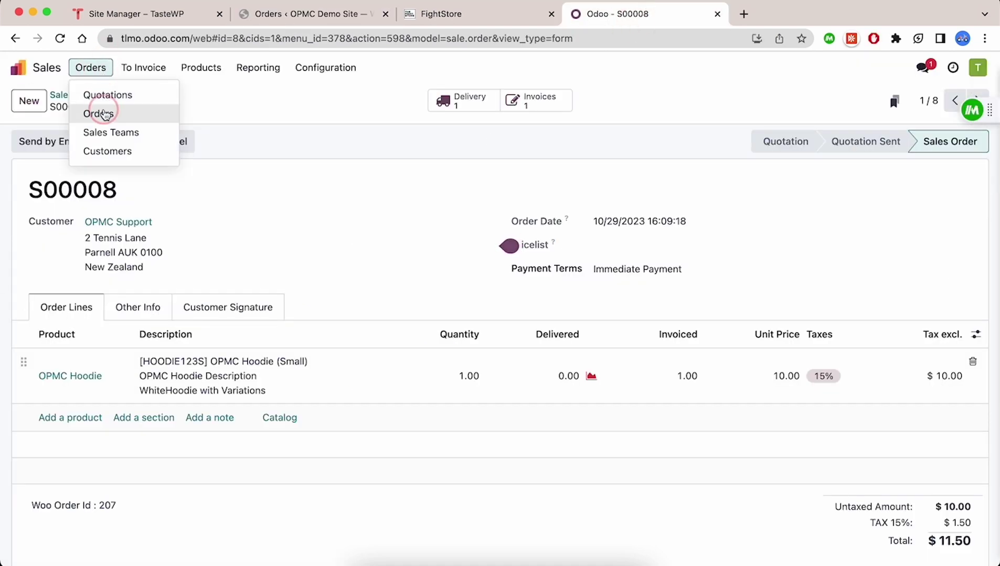
pyautogui.click(105, 113)
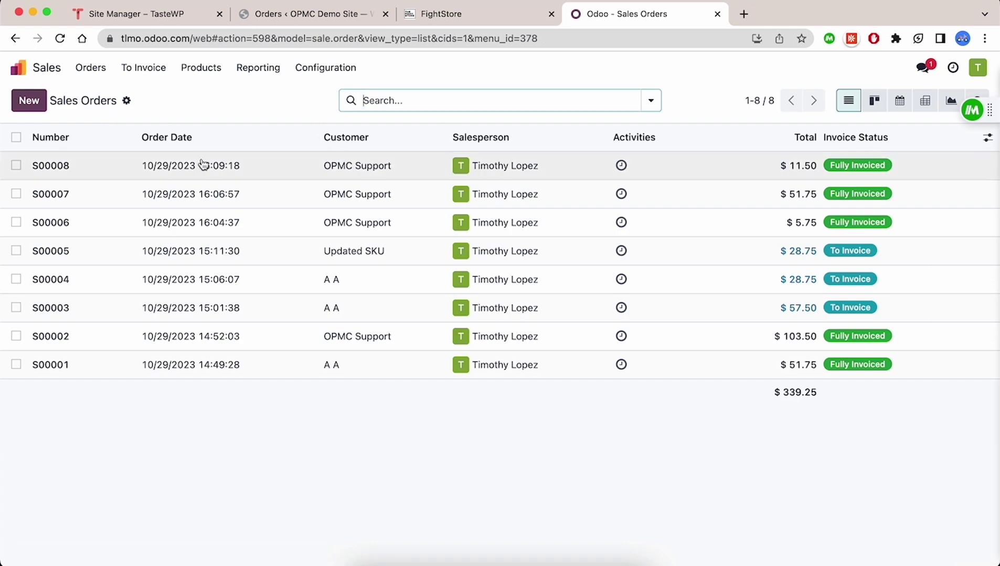
pyautogui.click(278, 24)
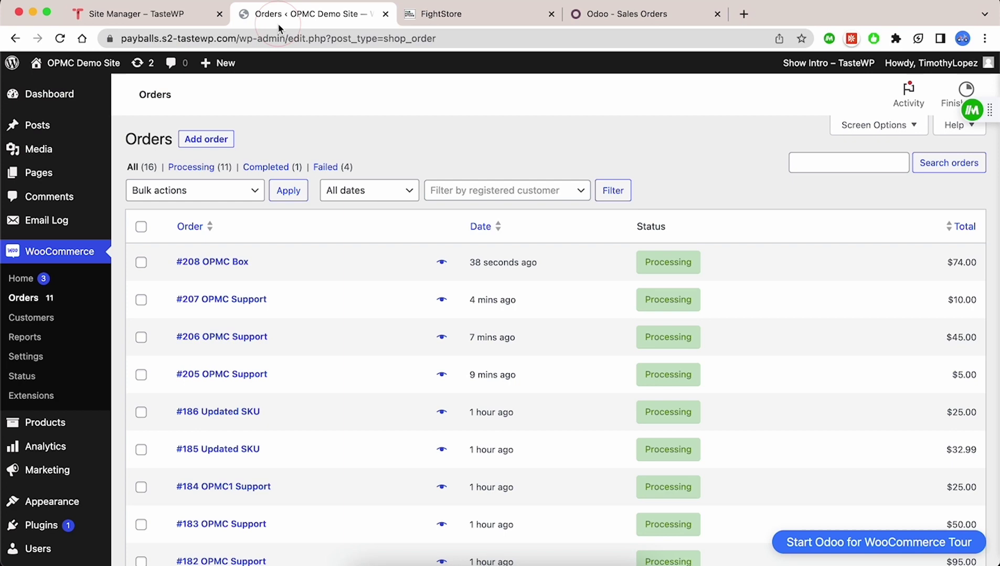
# From All Products, open the OPMC Hoodie (HOODIE123) product page for editing.
pyautogui.click(44, 426)
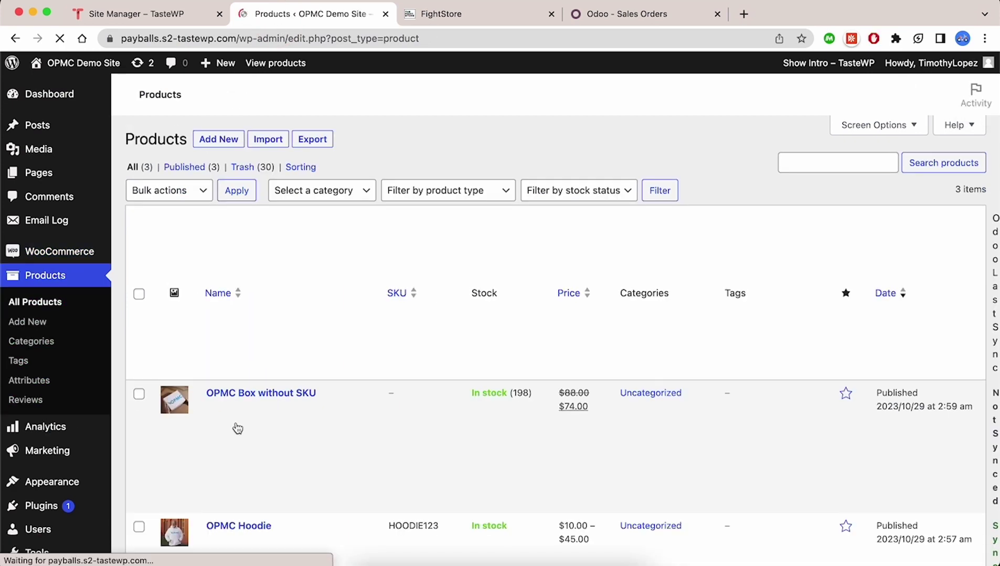
pyautogui.scroll(-3, 237, 426)
pyautogui.scroll(-4, 388, 306)
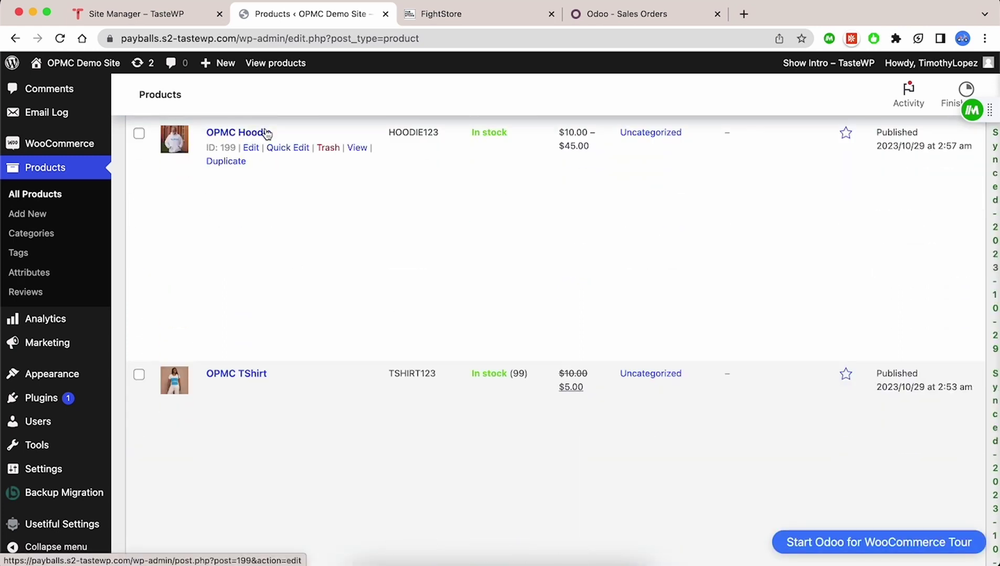
pyautogui.click(267, 134)
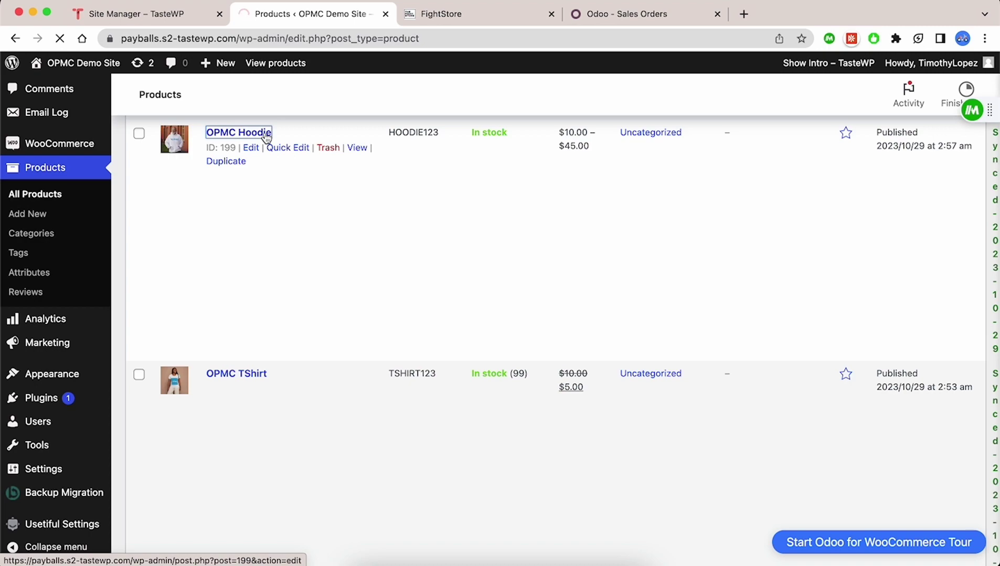
# Show the OPMC Hoodie's Variations list with its Large and Small variations.
pyautogui.scroll(-7, 317, 283)
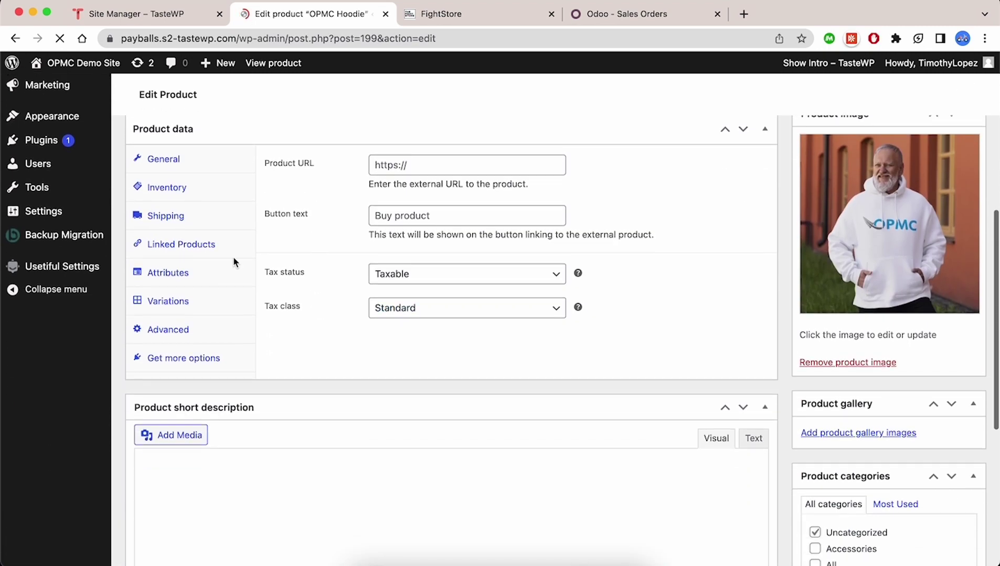
pyautogui.click(177, 301)
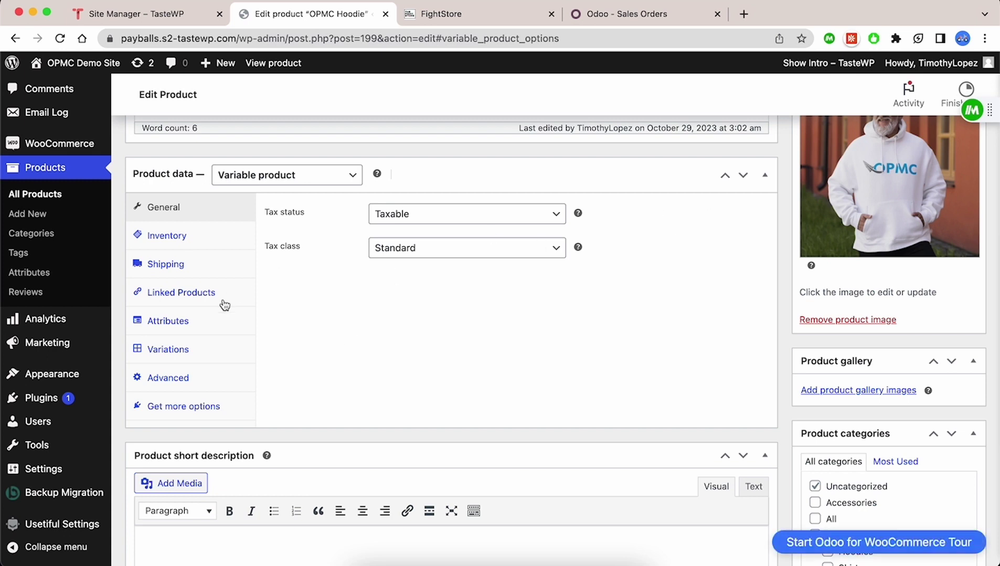
pyautogui.click(208, 361)
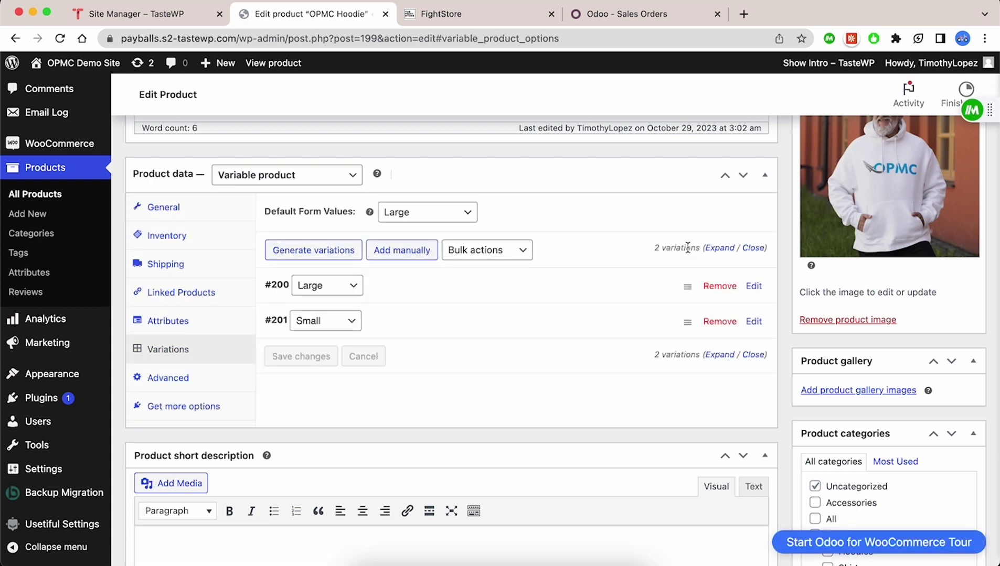
# Expand the #200 Large and #201 Small variations, e.g. Large: SKU HOODIE123L, price 89, sale 45.
pyautogui.click(596, 290)
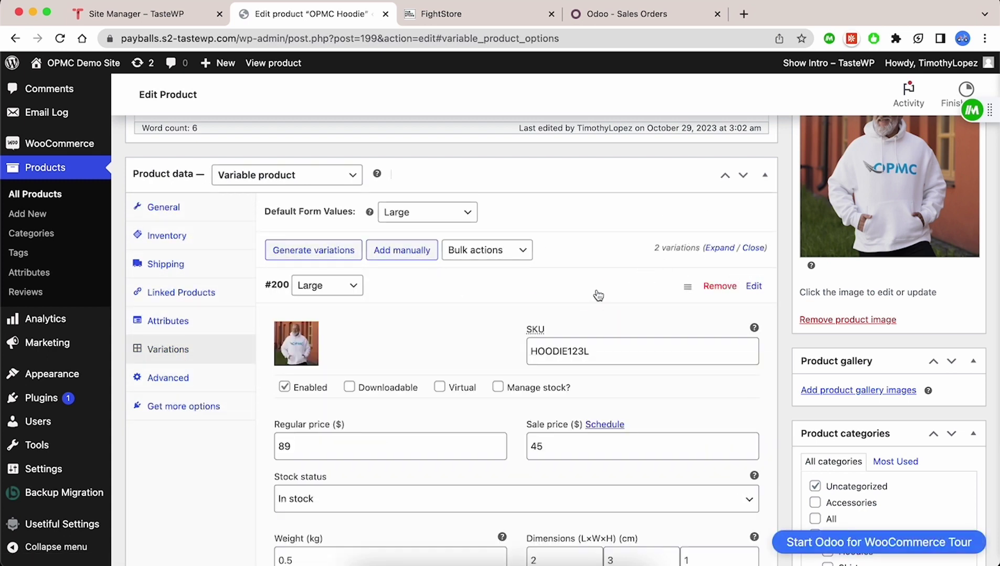
pyautogui.scroll(-5, 596, 294)
pyautogui.scroll(-5, 597, 291)
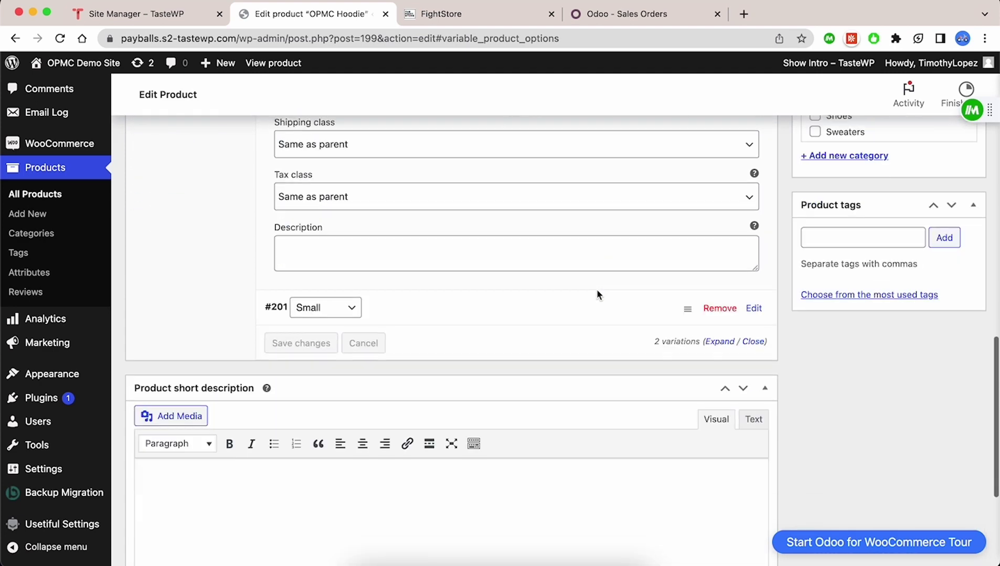
pyautogui.click(615, 312)
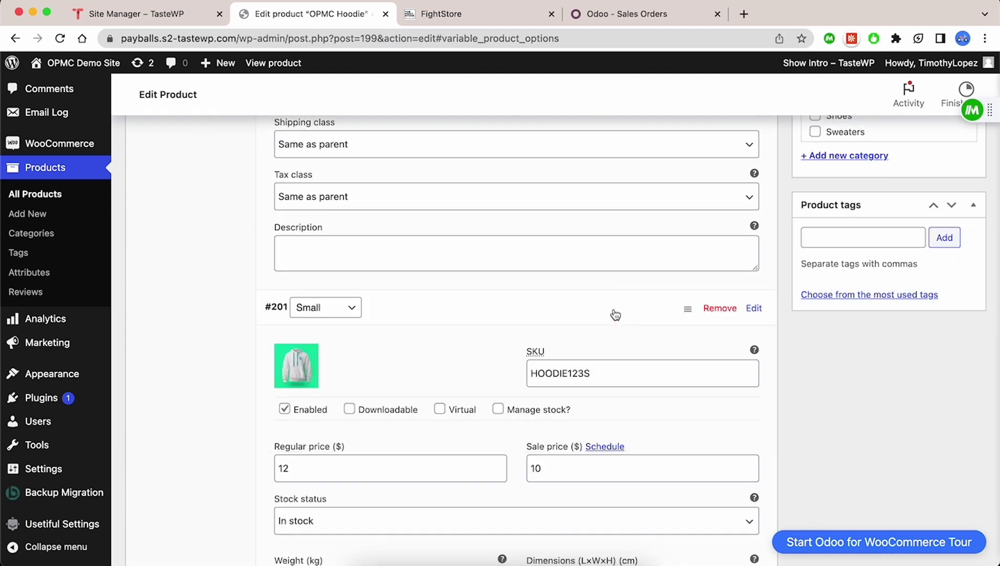
pyautogui.scroll(-5, 615, 314)
pyautogui.scroll(-5, 613, 310)
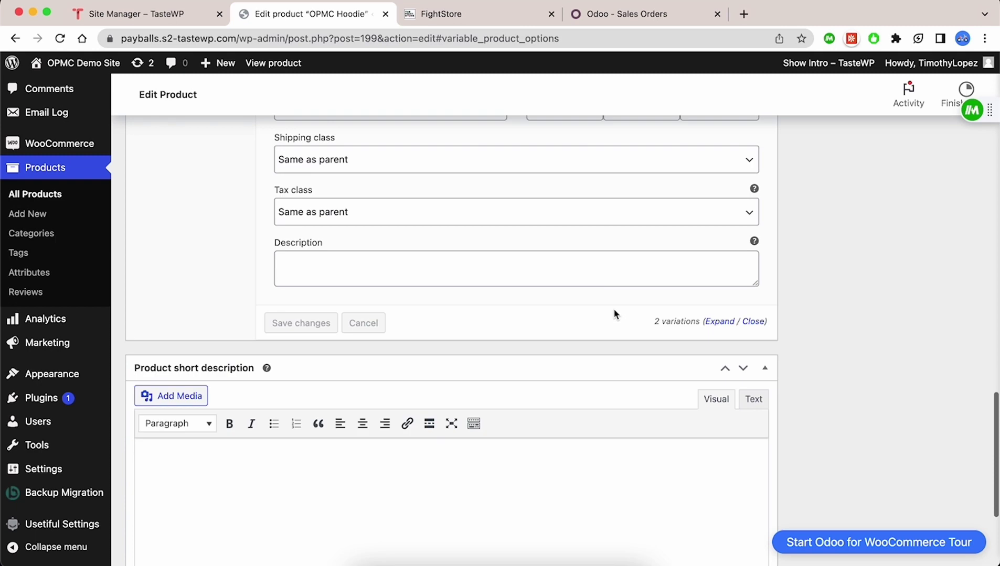
pyautogui.scroll(7, 613, 312)
pyautogui.scroll(10, 614, 317)
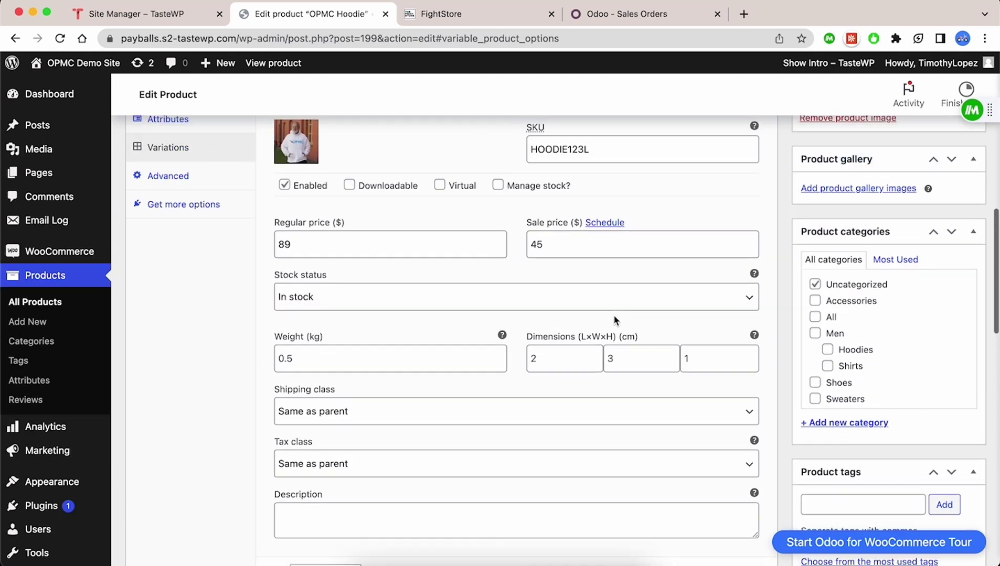